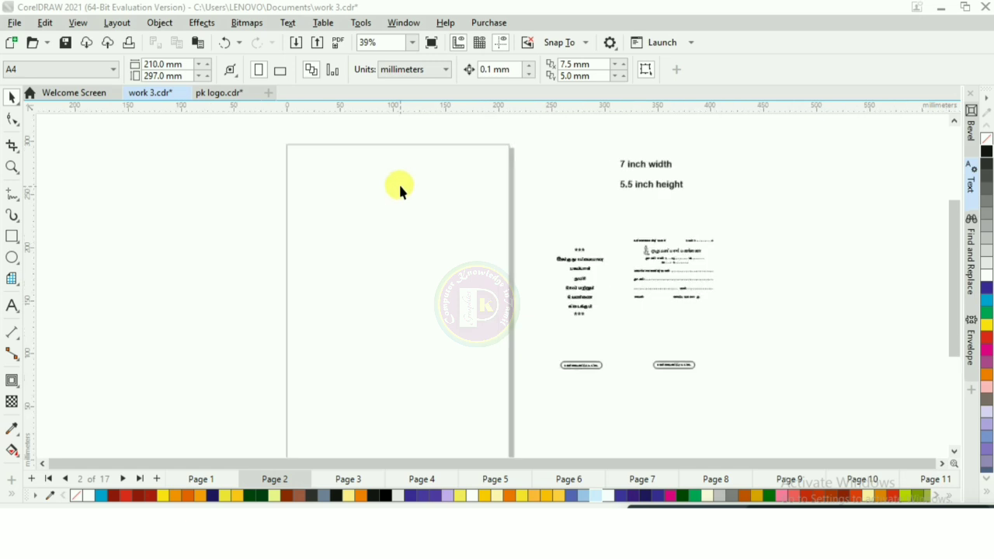
# Step: Set the document units to inches and the page size to 7 by 5.5 inches
pyautogui.click(441, 69)
pyautogui.click(414, 87)
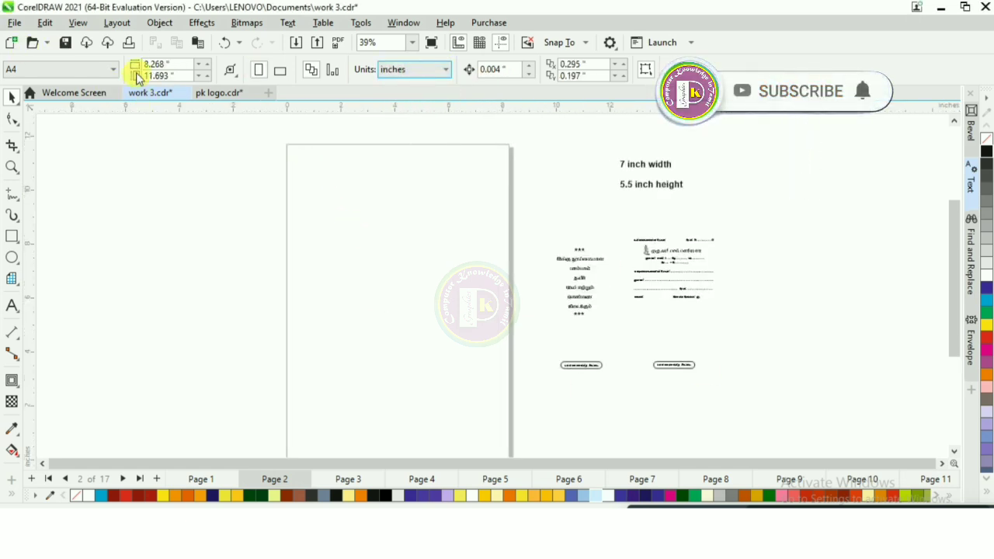
pyautogui.click(189, 62)
pyautogui.write('7')
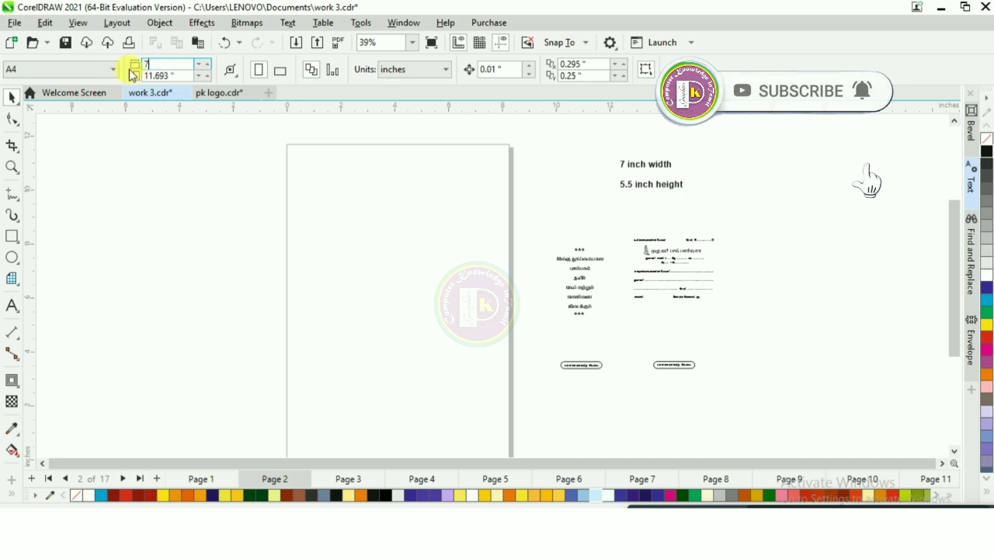
pyautogui.click(178, 78)
pyautogui.write('5')
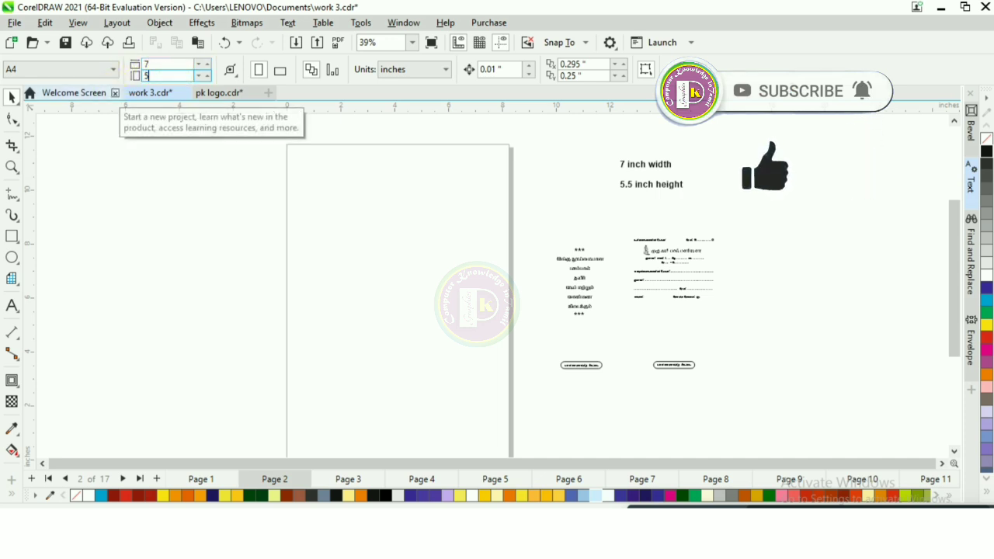
pyautogui.write('.5')
pyautogui.press('Return')
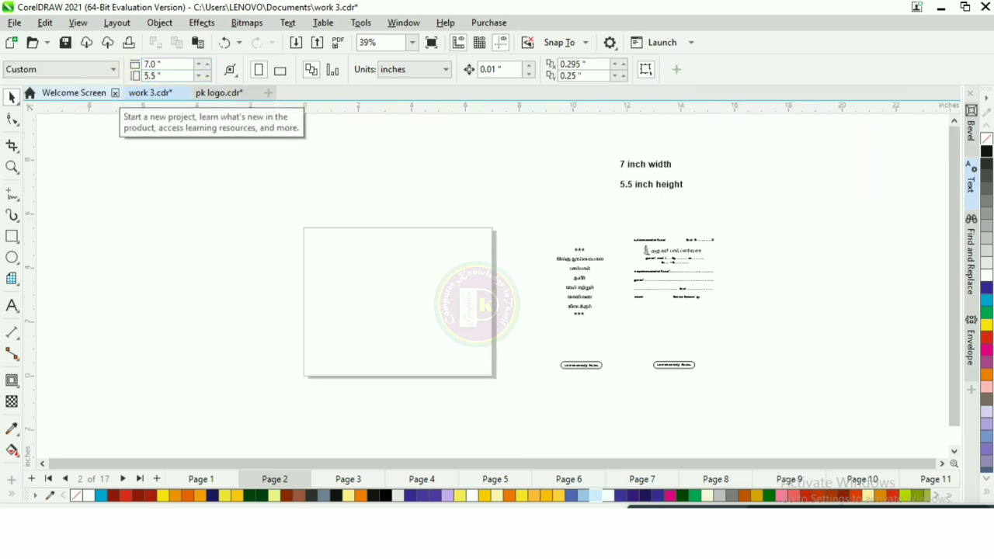
# Step: Draw a two-column table covering the whole page
pyautogui.scroll(1, 414, 348)
pyautogui.scroll(1, 411, 349)
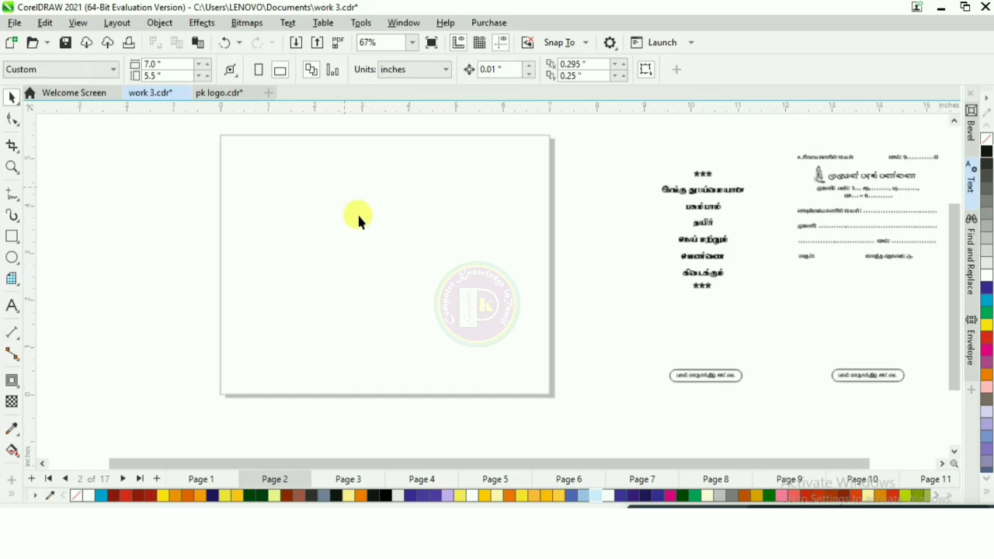
pyautogui.click(10, 280)
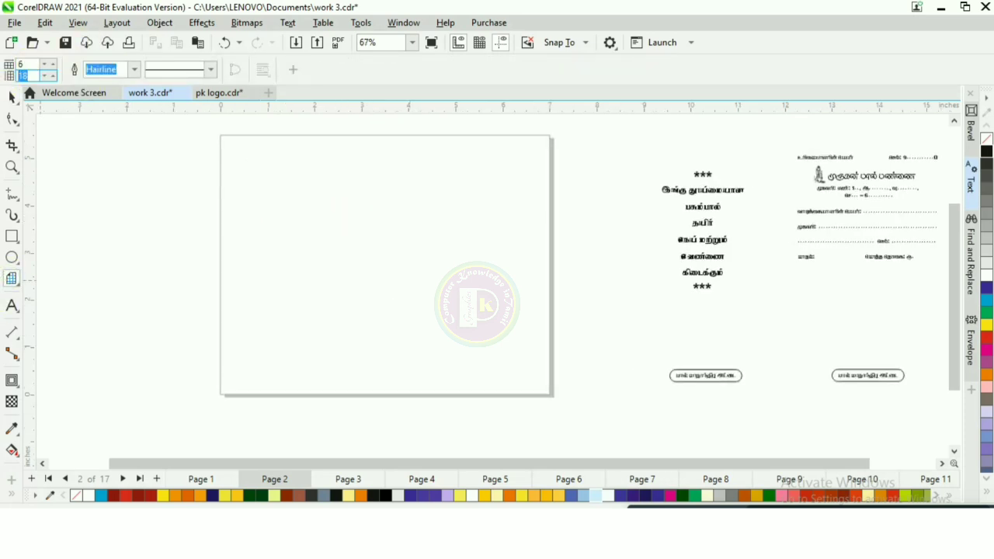
pyautogui.doubleClick(26, 64)
pyautogui.write('2')
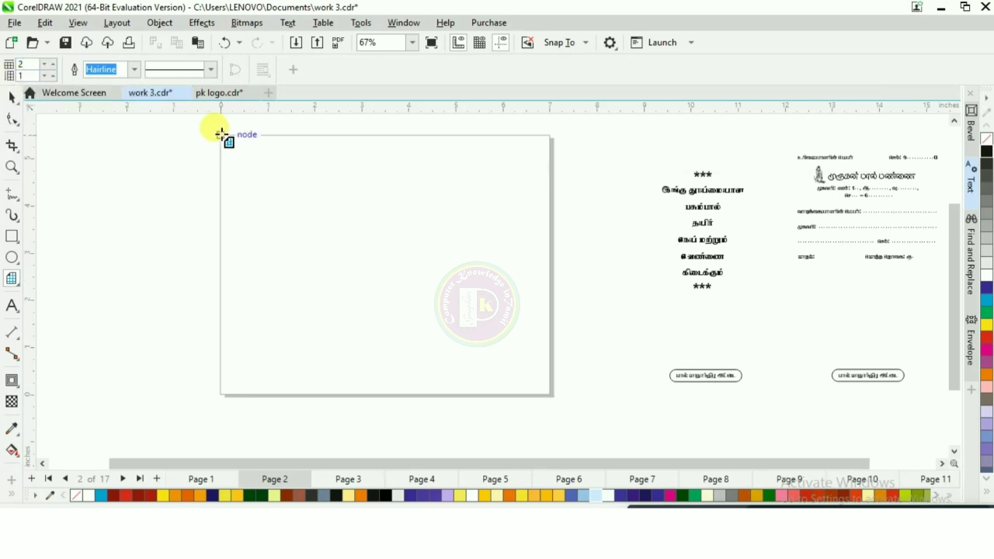
pyautogui.moveTo(221, 135); pyautogui.dragTo(394, 253)
pyautogui.moveTo(395, 254); pyautogui.dragTo(453, 283)
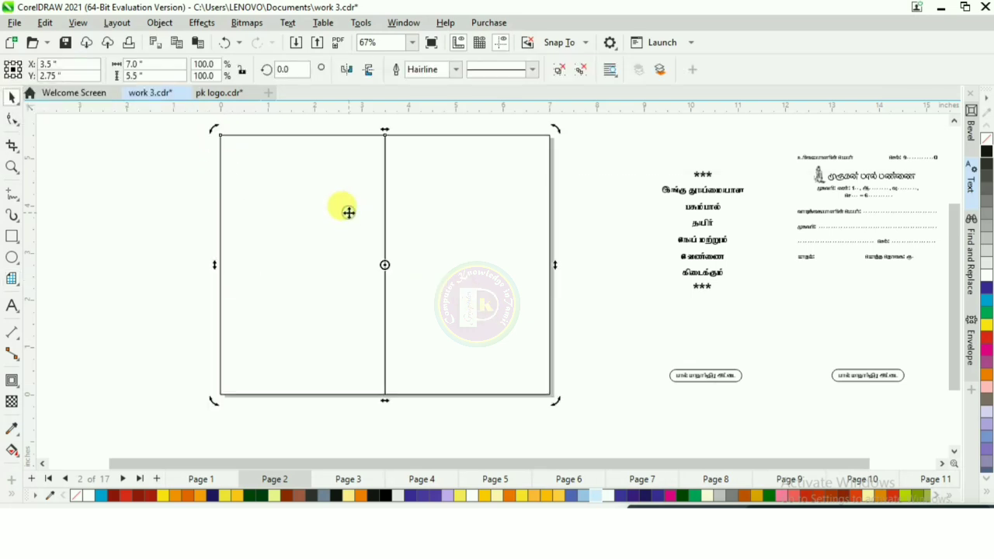
# Step: Ungroup the table into separate objects
pyautogui.rightClick(349, 213)
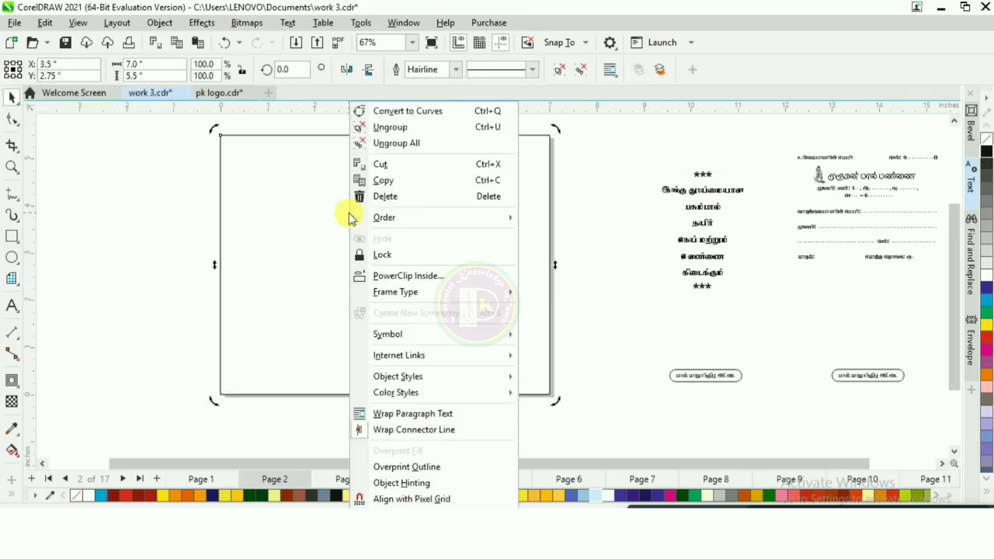
pyautogui.click(407, 127)
pyautogui.click(127, 223)
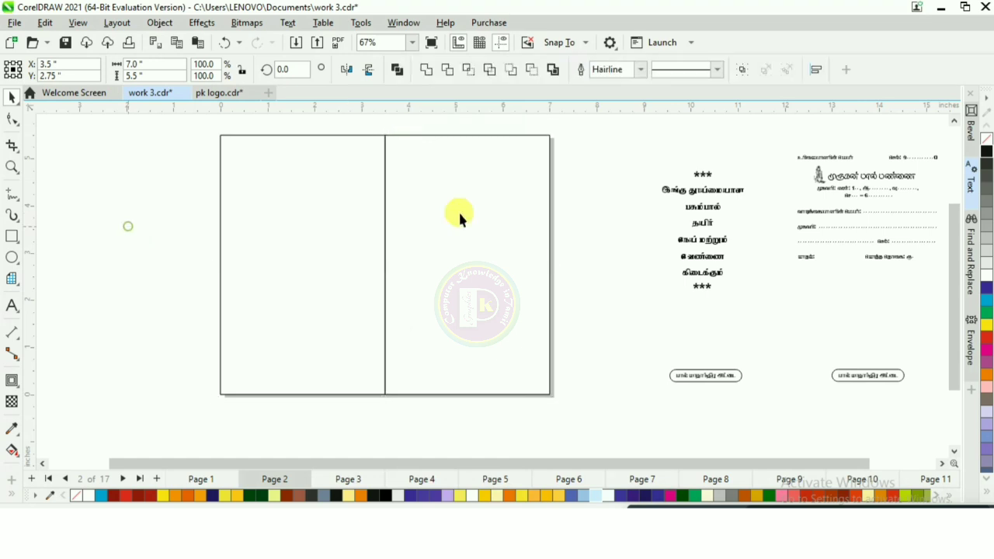
# Step: Apply an inside contour of about 0.194 inch to the right table panel
pyautogui.scroll(1, 577, 149)
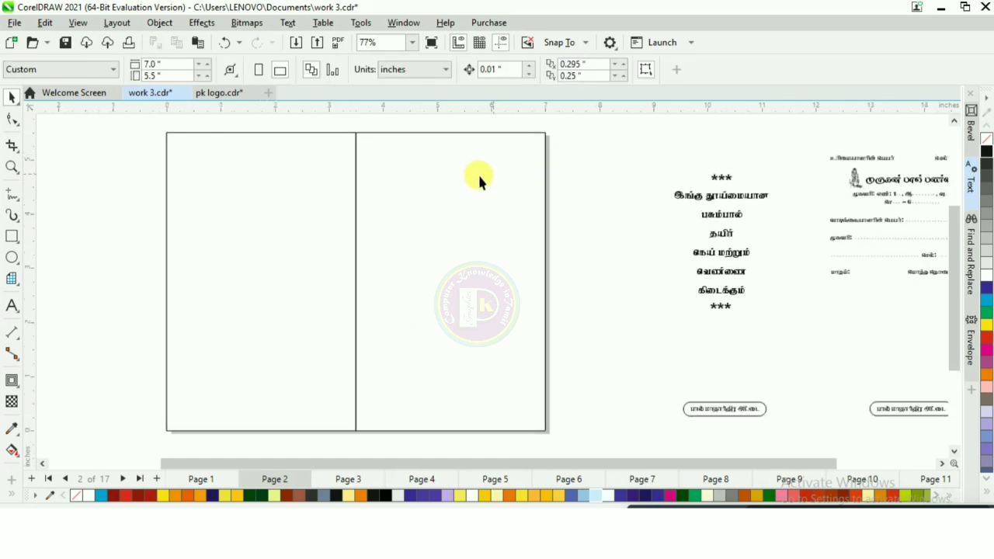
pyautogui.click(11, 382)
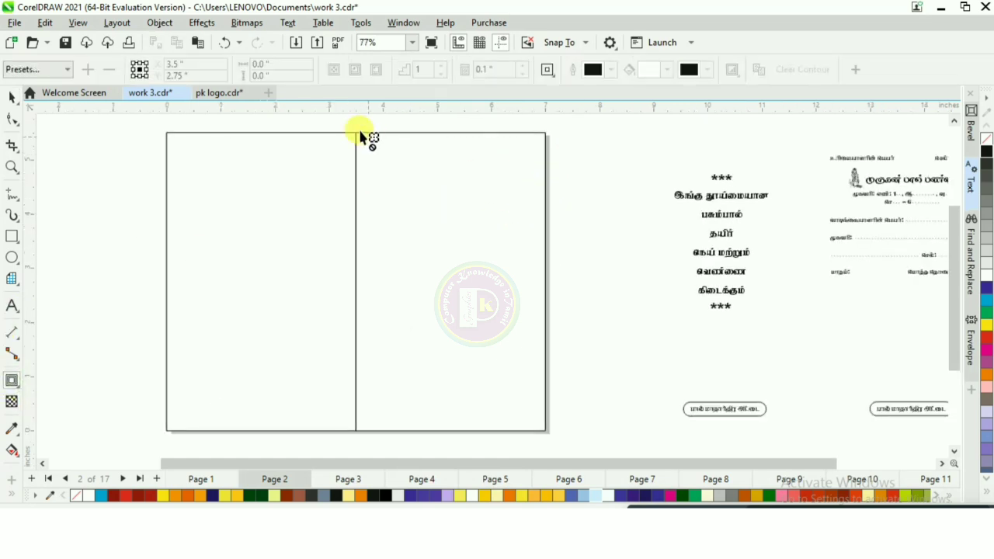
pyautogui.click(355, 137)
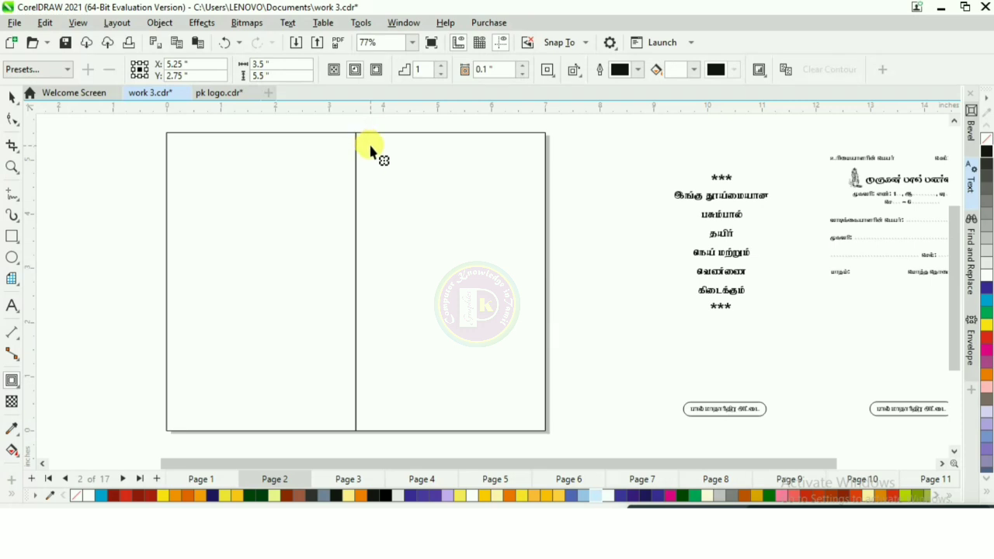
pyautogui.moveTo(361, 141); pyautogui.dragTo(366, 145)
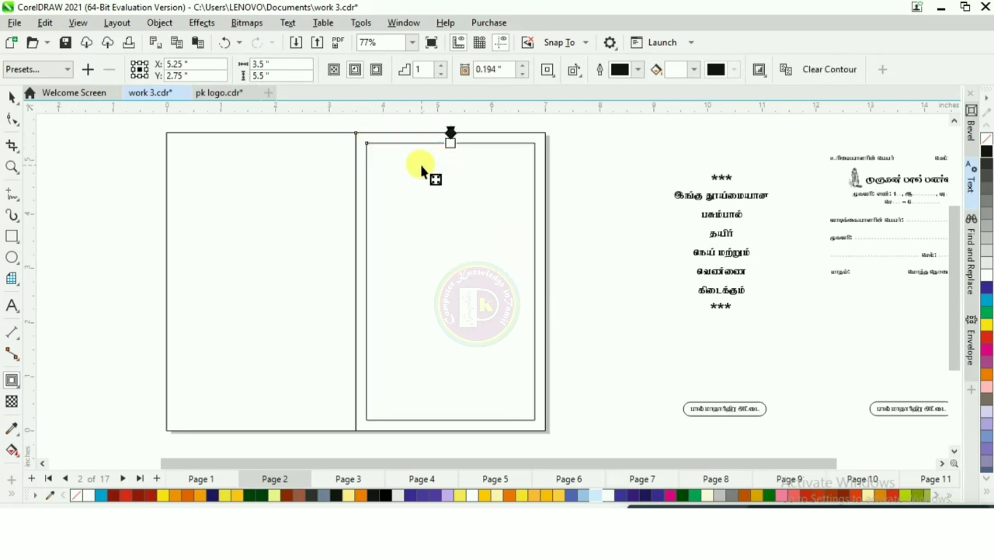
pyautogui.click(11, 98)
pyautogui.click(563, 156)
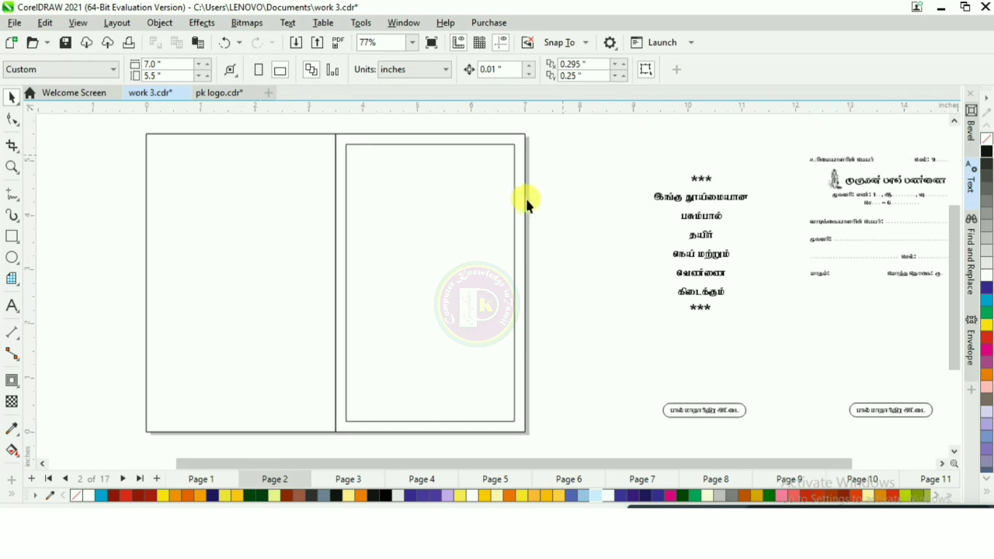
# Step: Move the owner-name and phone line into the top of the right panel
pyautogui.moveTo(830, 163); pyautogui.dragTo(369, 163)
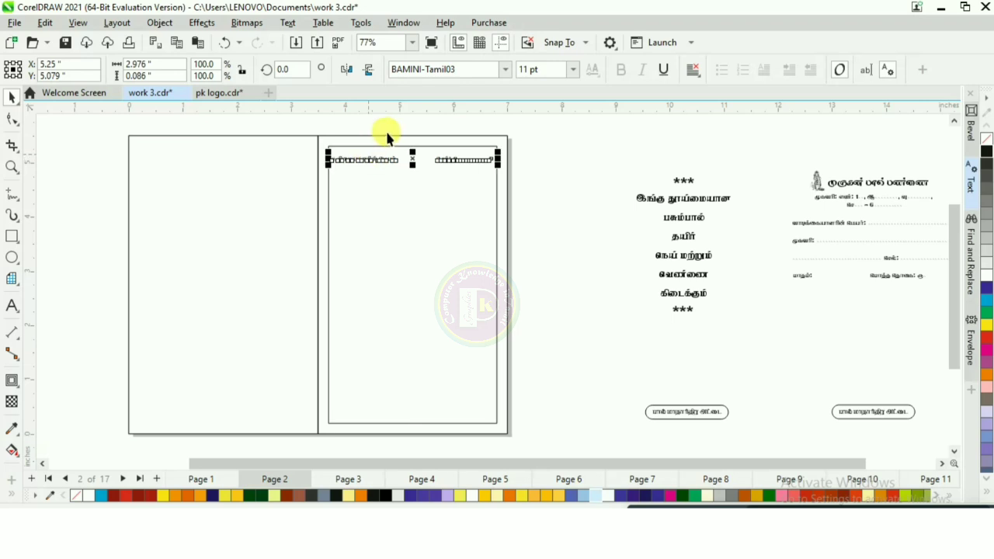
pyautogui.scroll(2, 389, 132)
pyautogui.moveTo(441, 183); pyautogui.dragTo(442, 179)
pyautogui.click(290, 145)
pyautogui.scroll(-1, 279, 146)
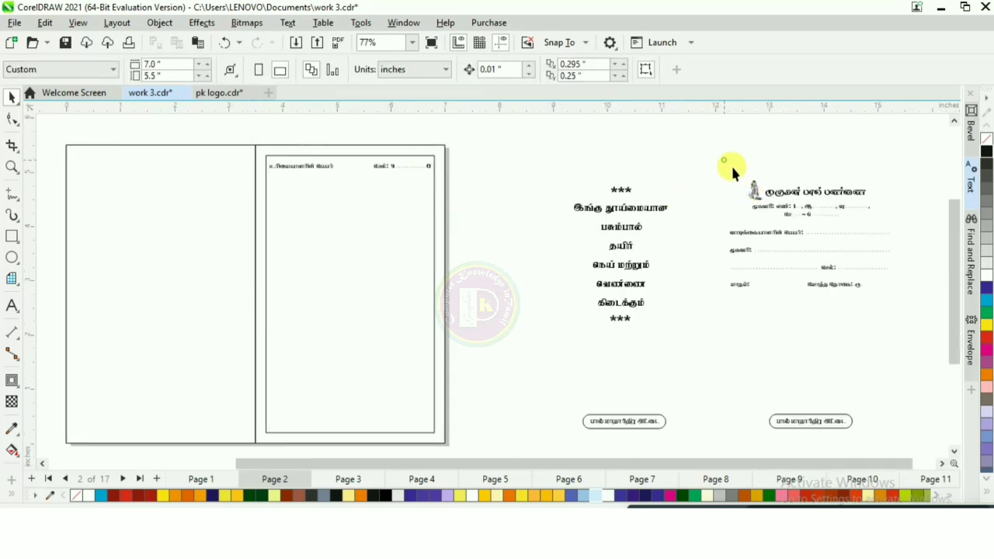
# Step: Move the farm title and address block below the header line in the right panel
pyautogui.moveTo(894, 226); pyautogui.dragTo(894, 225)
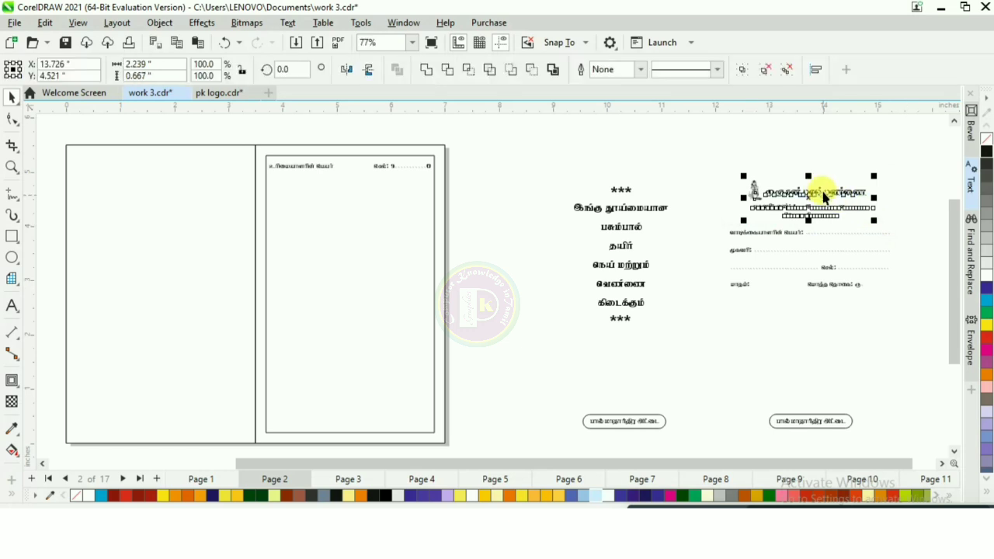
pyautogui.moveTo(821, 195); pyautogui.dragTo(331, 182)
pyautogui.scroll(4, 330, 182)
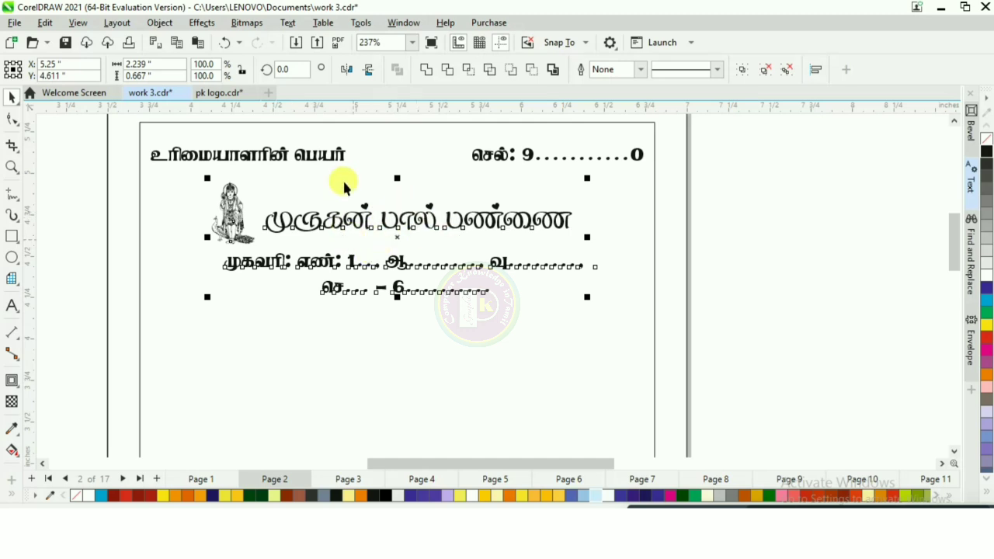
# Step: Move the customer name, address, phone and month/total block into the right panel below the address
pyautogui.scroll(-3, 369, 168)
pyautogui.scroll(-1, 369, 167)
pyautogui.moveTo(758, 241); pyautogui.dragTo(333, 218)
pyautogui.scroll(1, 338, 216)
pyautogui.scroll(4, 347, 211)
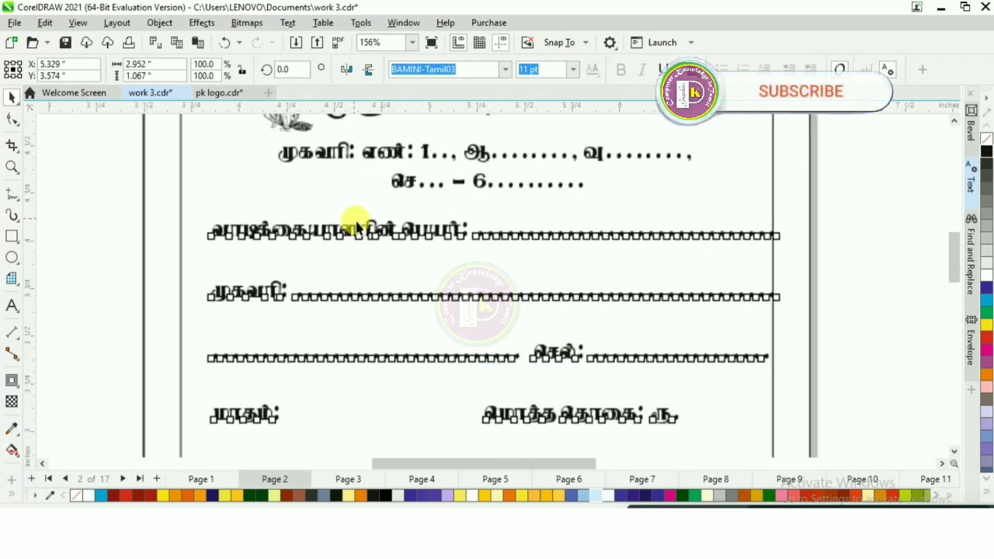
pyautogui.moveTo(356, 237); pyautogui.dragTo(336, 225)
pyautogui.click(847, 191)
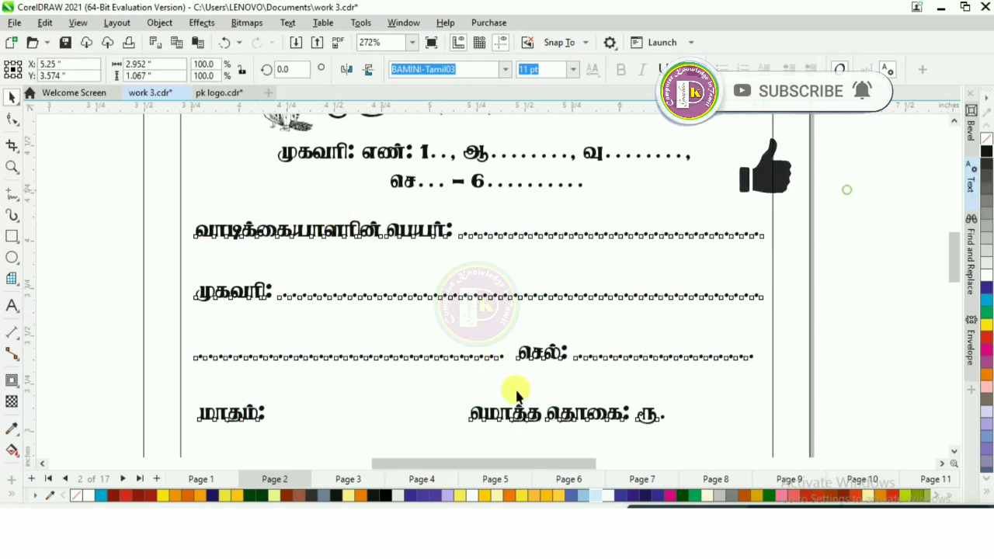
# Step: Draw a rectangle framing the month and total amount line
pyautogui.scroll(-1, 382, 315)
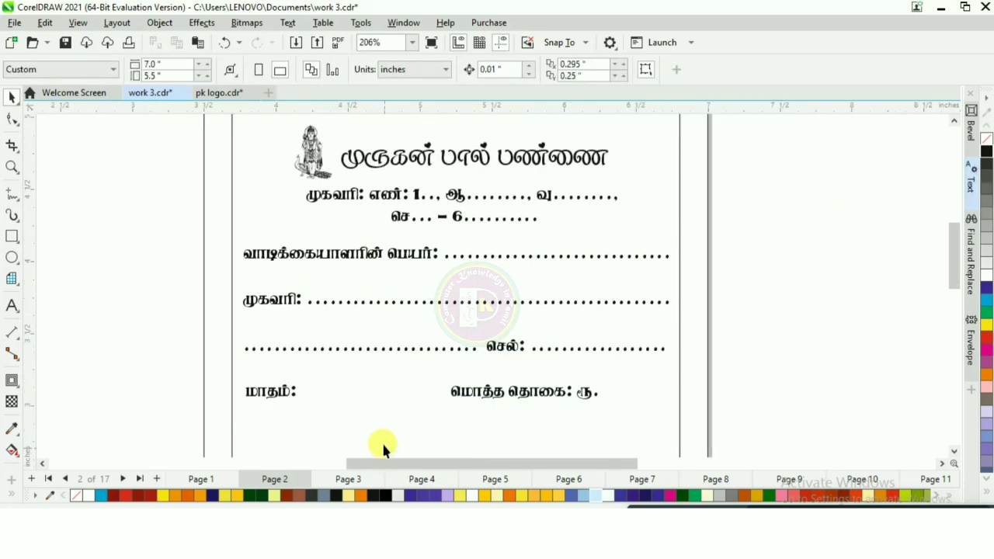
pyautogui.scroll(1, 381, 440)
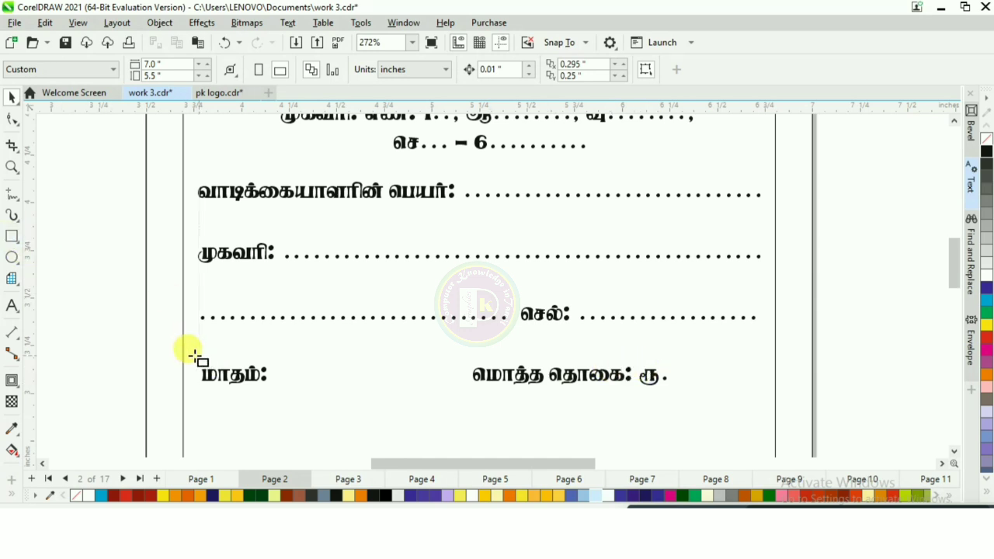
pyautogui.moveTo(199, 354); pyautogui.dragTo(761, 400)
pyautogui.scroll(-3, 455, 251)
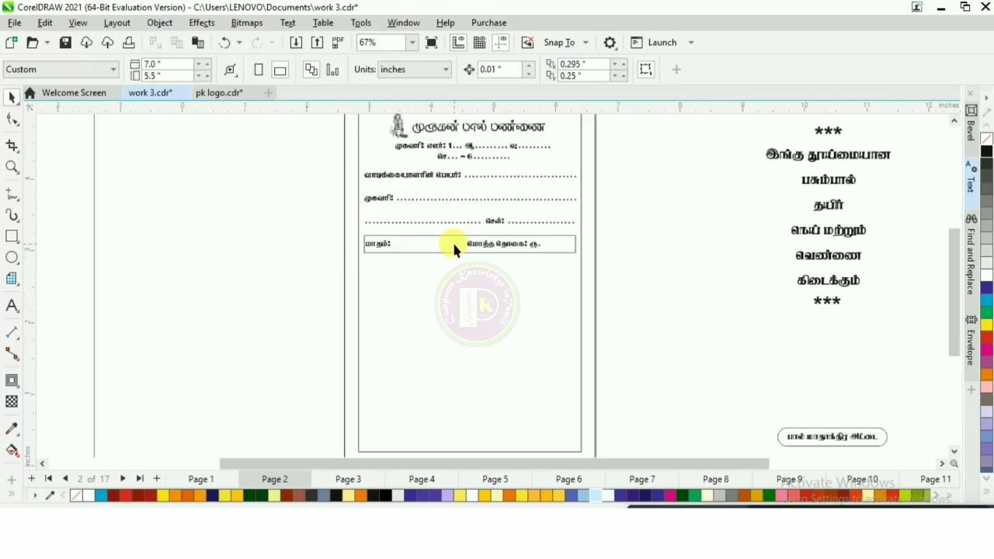
# Step: Import the cow-and-calf image 1736012503951.jpg and place it on the page
pyautogui.scroll(1, 454, 244)
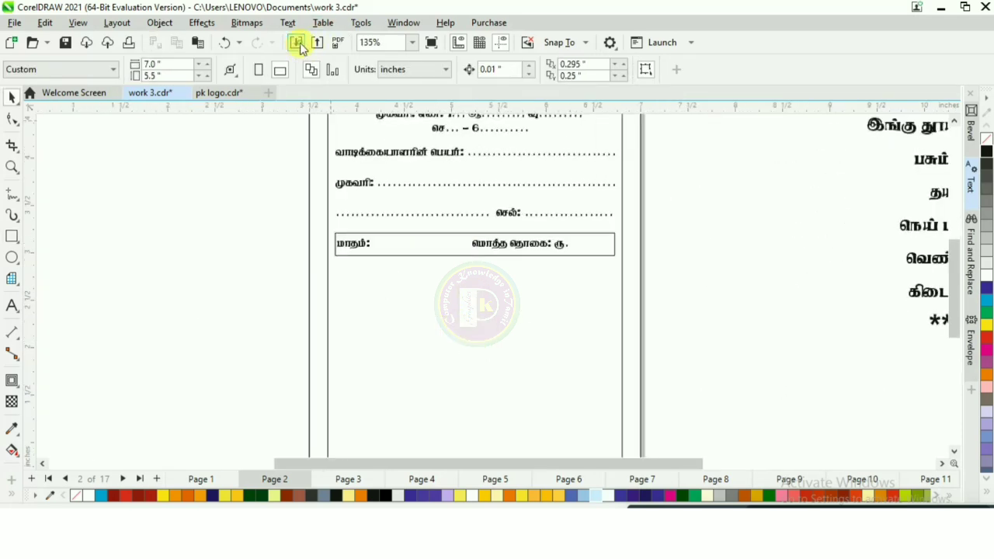
pyautogui.hotkey('ctrl', 'i')
pyautogui.doubleClick(635, 284)
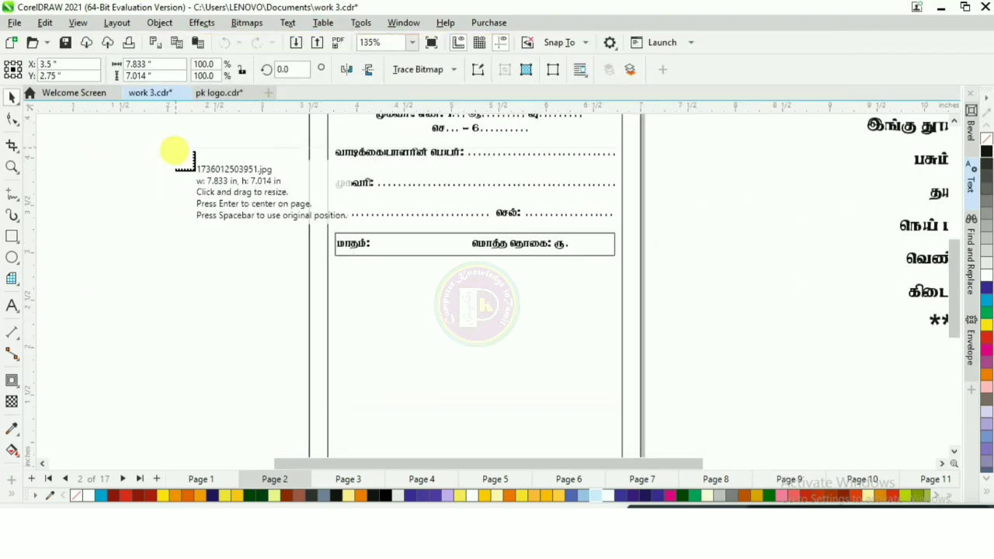
pyautogui.moveTo(174, 149); pyautogui.dragTo(542, 368)
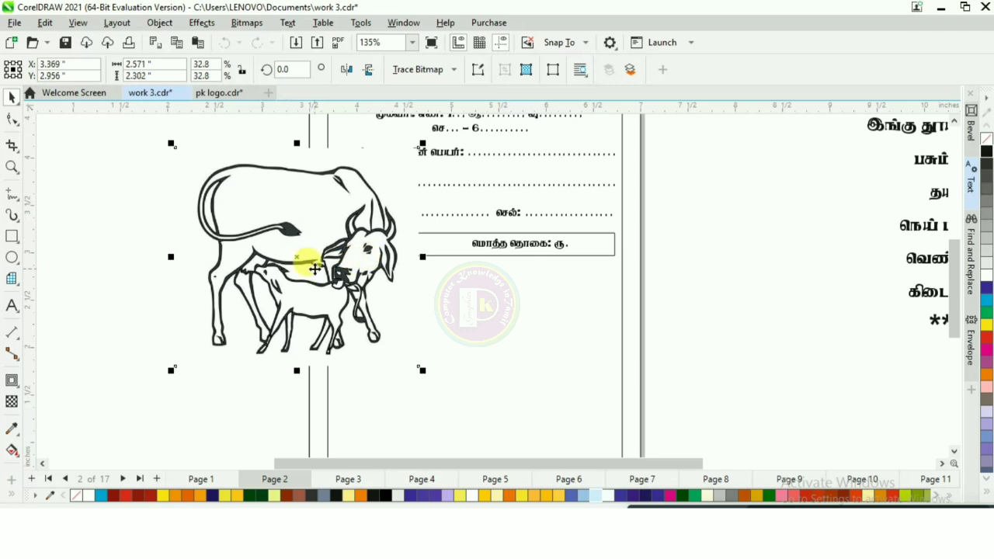
# Step: Open Outline Trace with the Clipart preset for the imported image
pyautogui.click(246, 24)
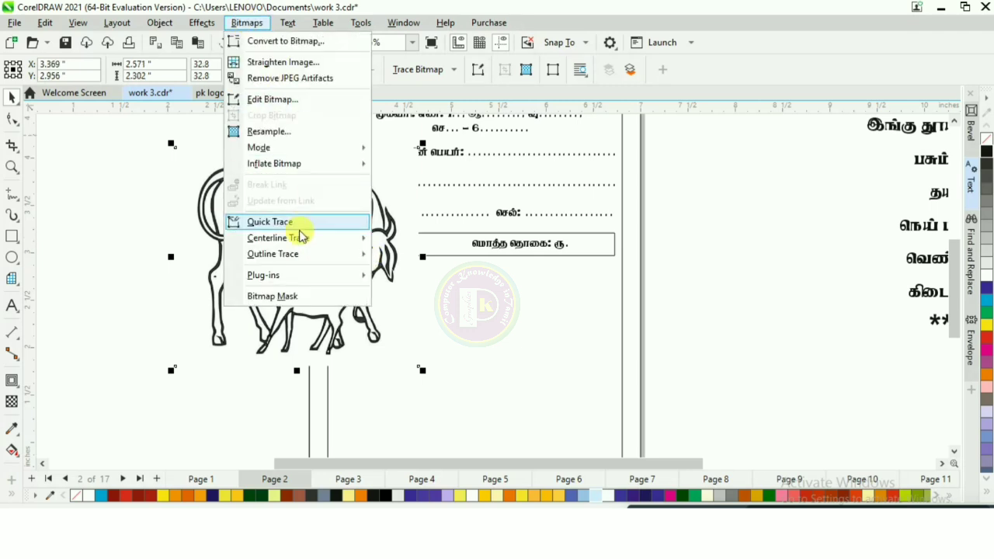
pyautogui.moveTo(339, 254)
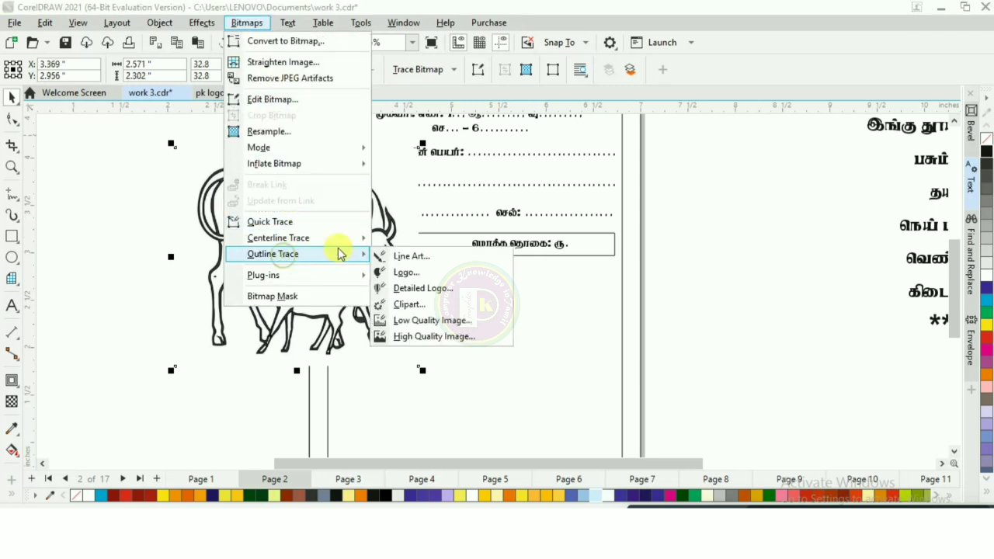
pyautogui.click(417, 307)
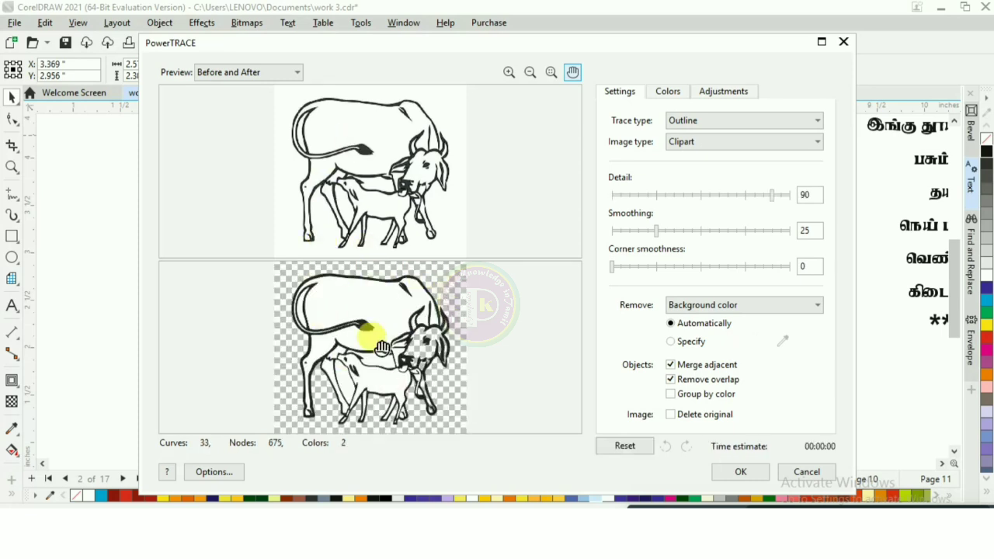
# Step: Set the trace to remove color from entire image, specify the background color with the eyedropper, and apply it
pyautogui.click(703, 305)
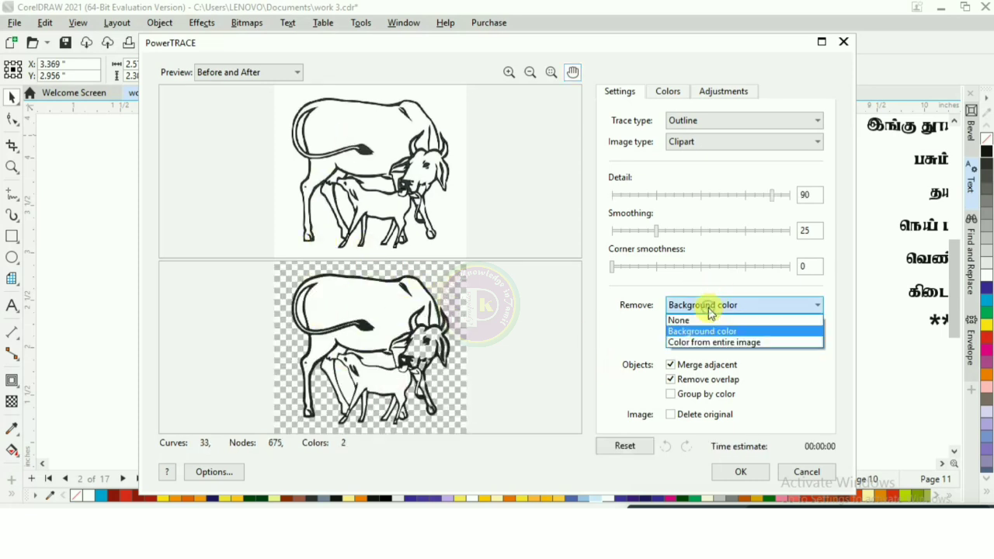
pyautogui.click(729, 343)
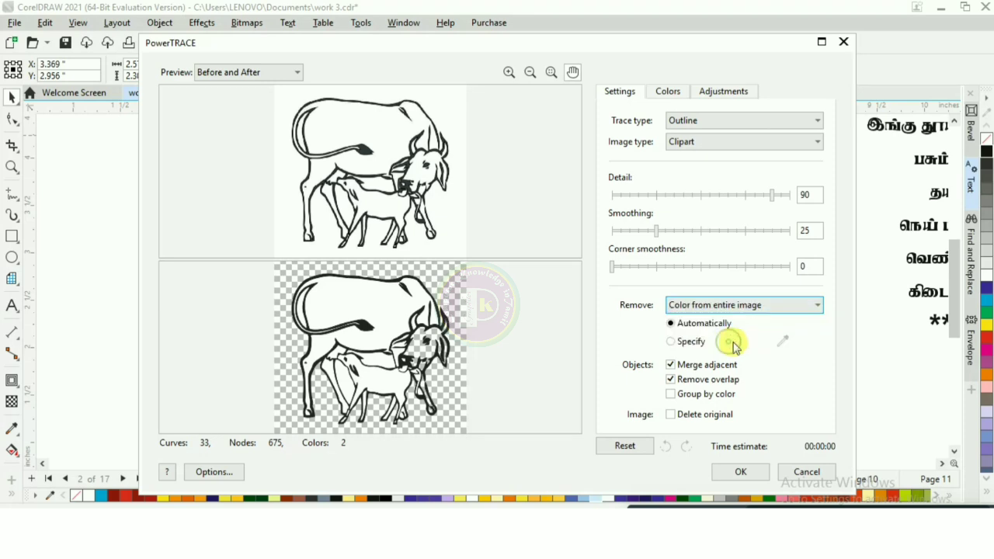
pyautogui.click(690, 343)
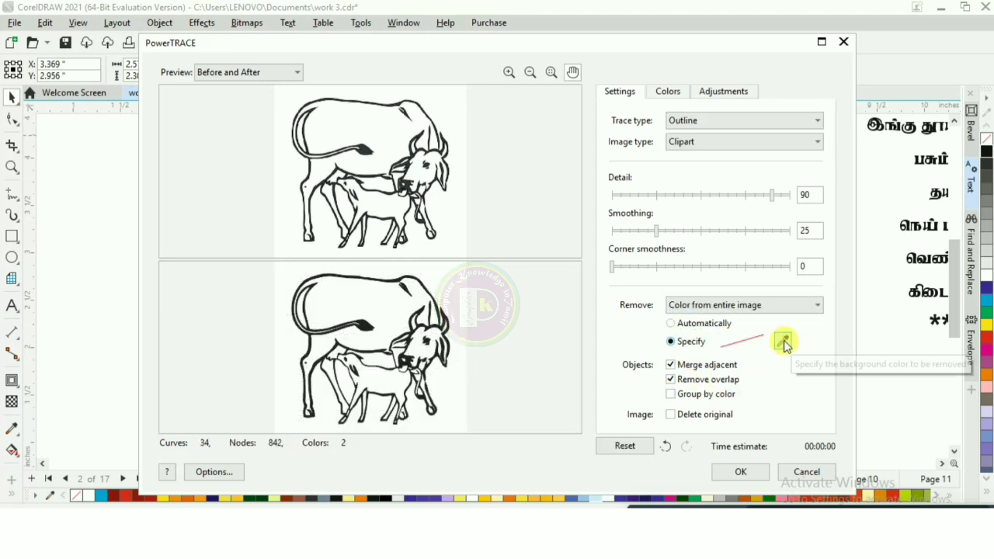
pyautogui.click(784, 344)
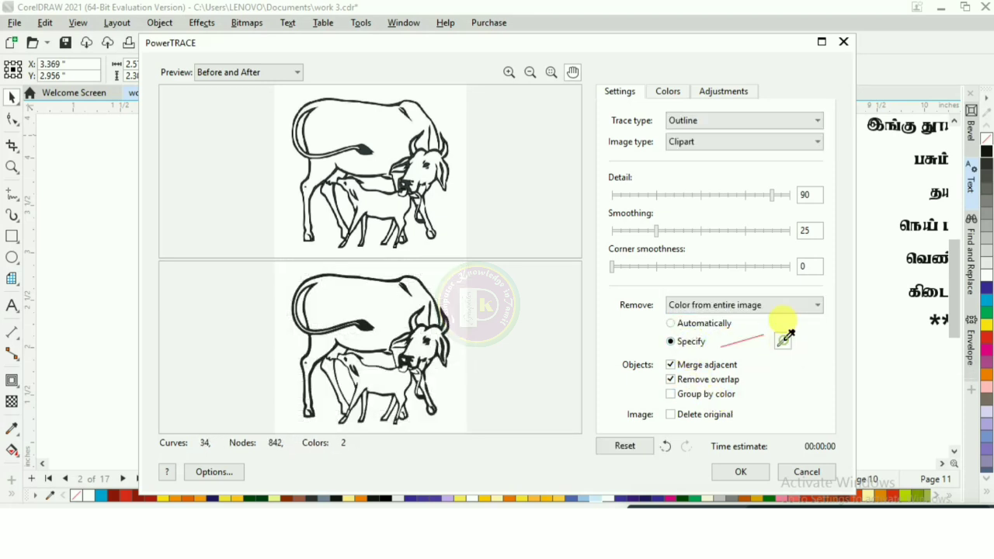
pyautogui.click(397, 302)
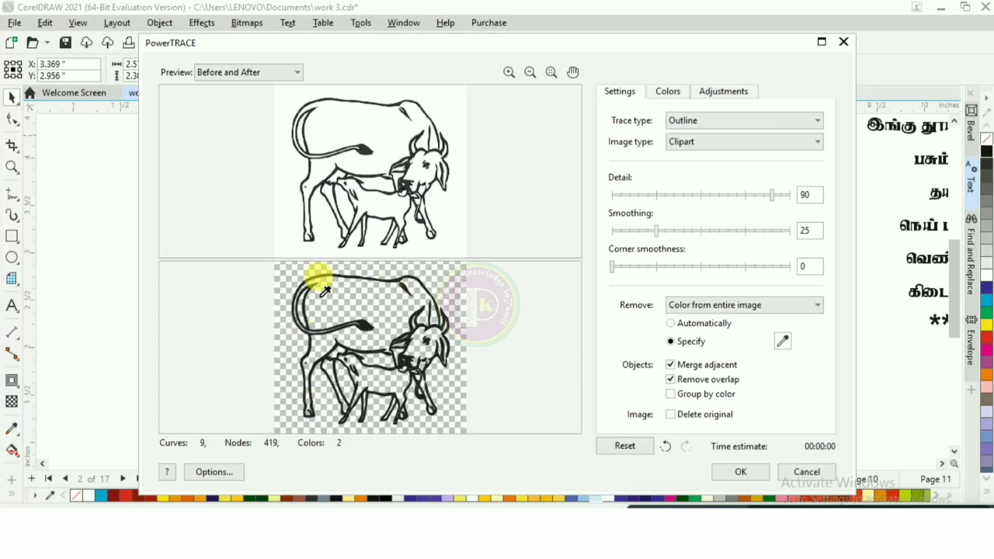
pyautogui.click(738, 472)
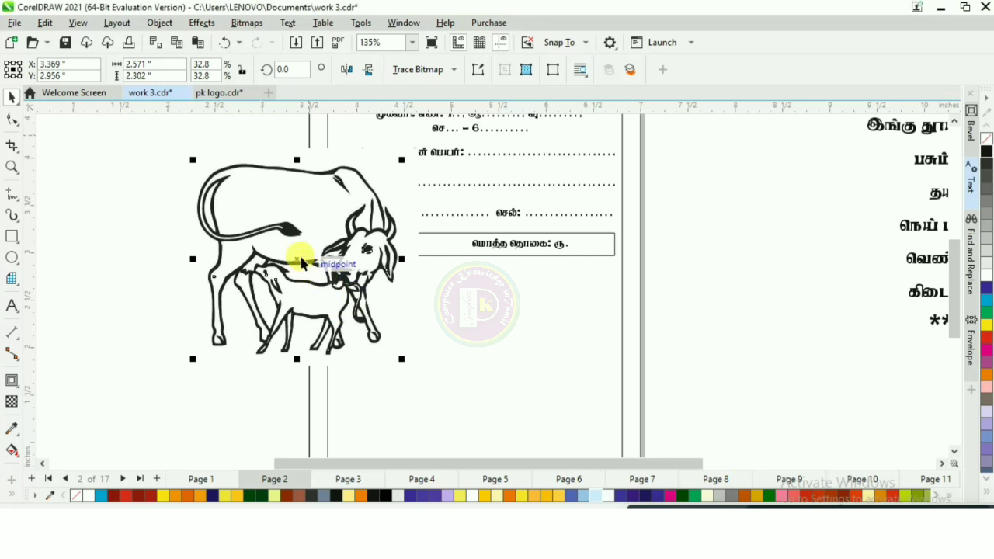
# Step: Move the traced cow-and-calf drawing onto the card and delete the original bitmap image
pyautogui.moveTo(333, 260); pyautogui.dragTo(554, 318)
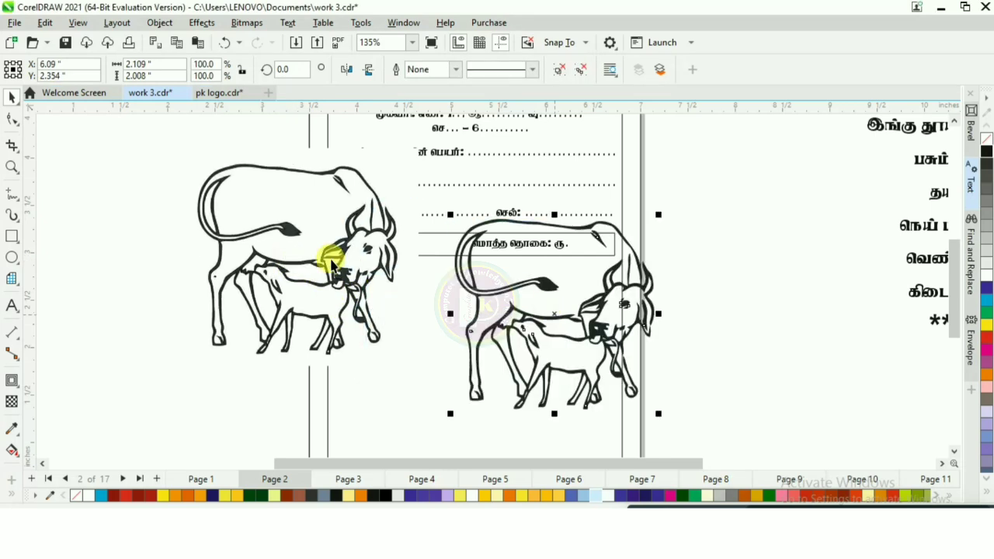
pyautogui.click(330, 259)
pyautogui.press('Delete')
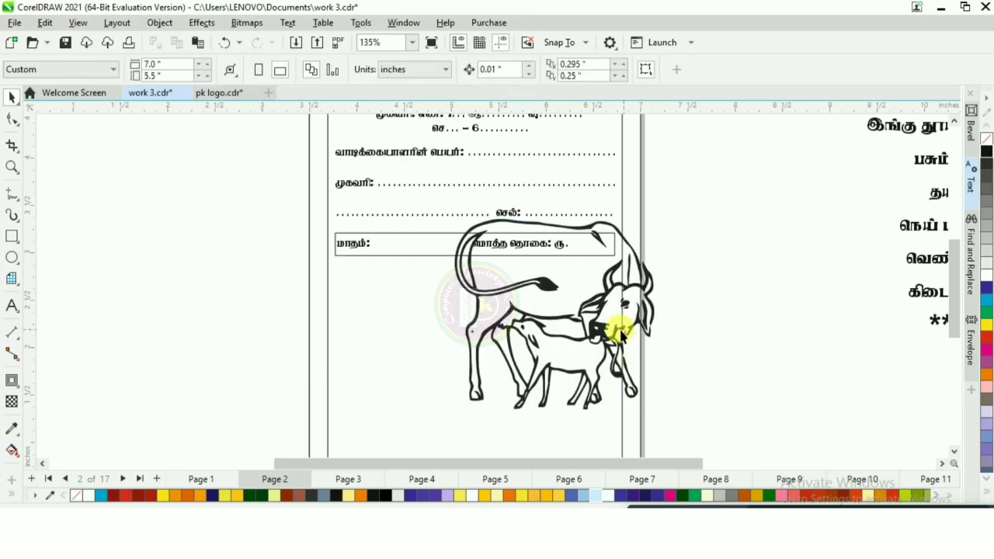
# Step: Scale the traced illustration down to about 1.7 inches wide and place it below the total amount box
pyautogui.click(603, 330)
pyautogui.moveTo(659, 213)
pyautogui.mouseDown()
pyautogui.moveTo(605, 255)
pyautogui.moveTo(584, 289)
pyautogui.mouseUp()
pyautogui.scroll(-1, 388, 264)
pyautogui.scroll(-2, 381, 259)
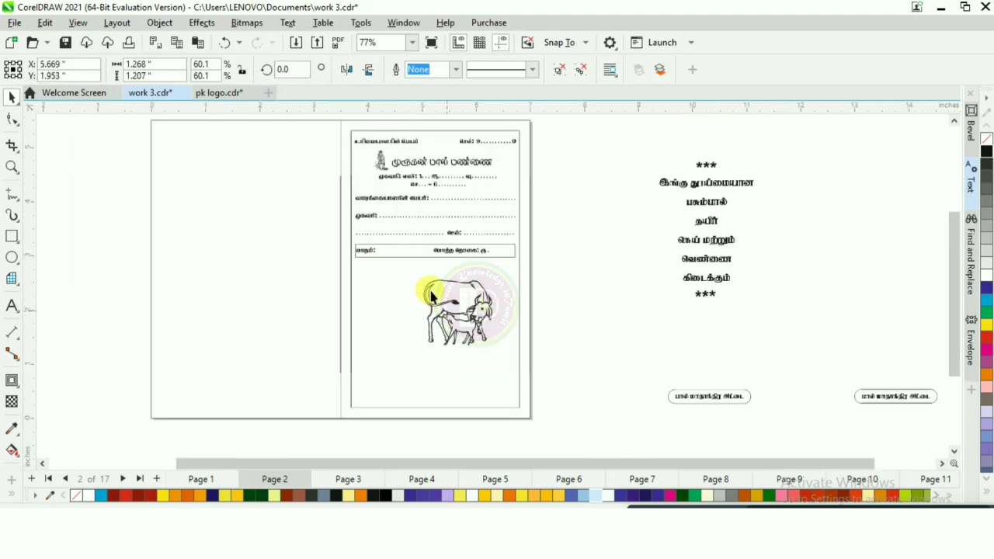
pyautogui.moveTo(420, 276); pyautogui.dragTo(395, 253)
pyautogui.moveTo(478, 302); pyautogui.dragTo(470, 322)
pyautogui.scroll(1, 471, 322)
pyautogui.scroll(-1, 421, 305)
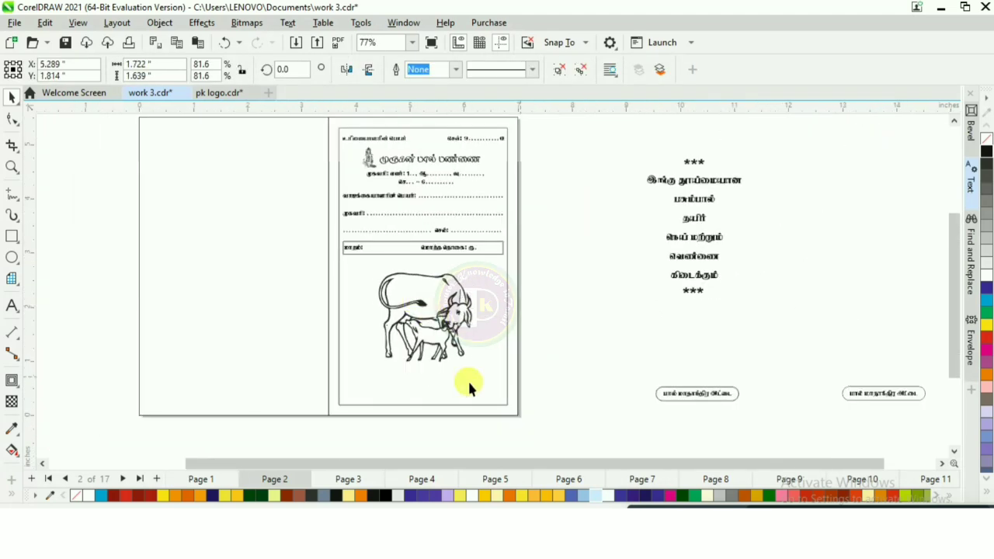
# Step: Move one oval label onto the card, centred at the bottom of the right panel beneath the illustration
pyautogui.moveTo(595, 363); pyautogui.dragTo(718, 422)
pyautogui.moveTo(792, 362); pyautogui.dragTo(339, 388)
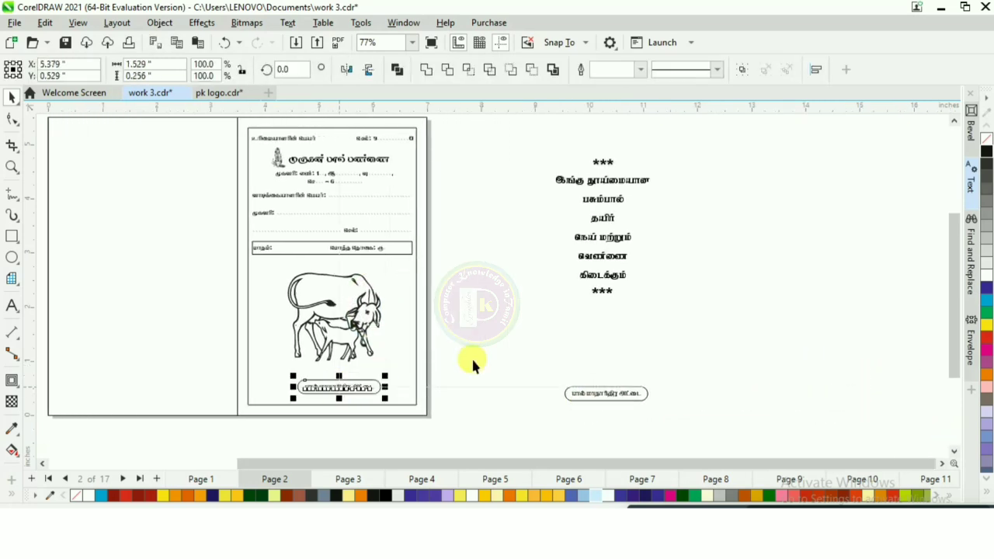
pyautogui.click(471, 355)
pyautogui.moveTo(324, 246); pyautogui.dragTo(472, 222)
pyautogui.scroll(1, 478, 223)
pyautogui.scroll(-4, 459, 259)
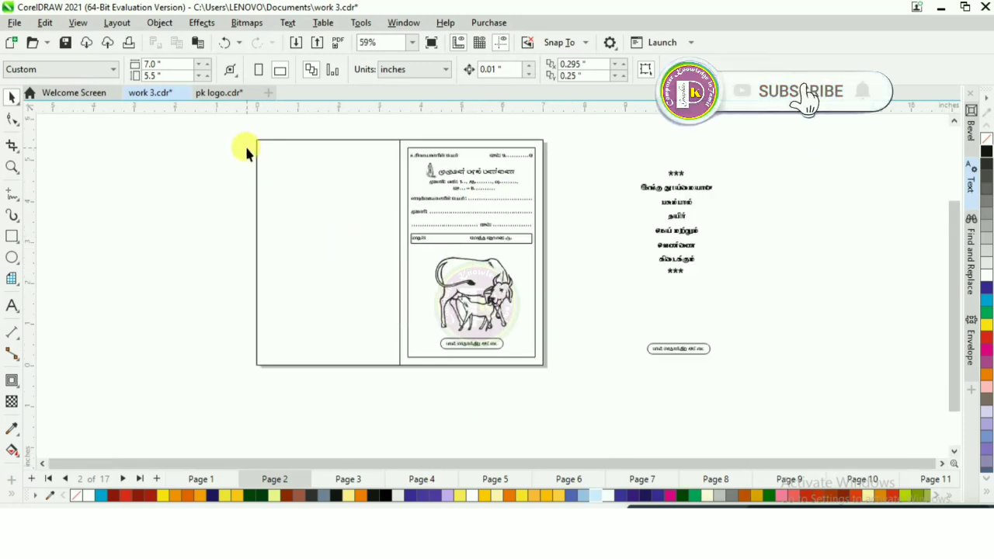
# Step: Add an inside contour of 0.194 inch to the left panel rectangle to create an inner frame
pyautogui.scroll(1, 249, 155)
pyautogui.click(301, 185)
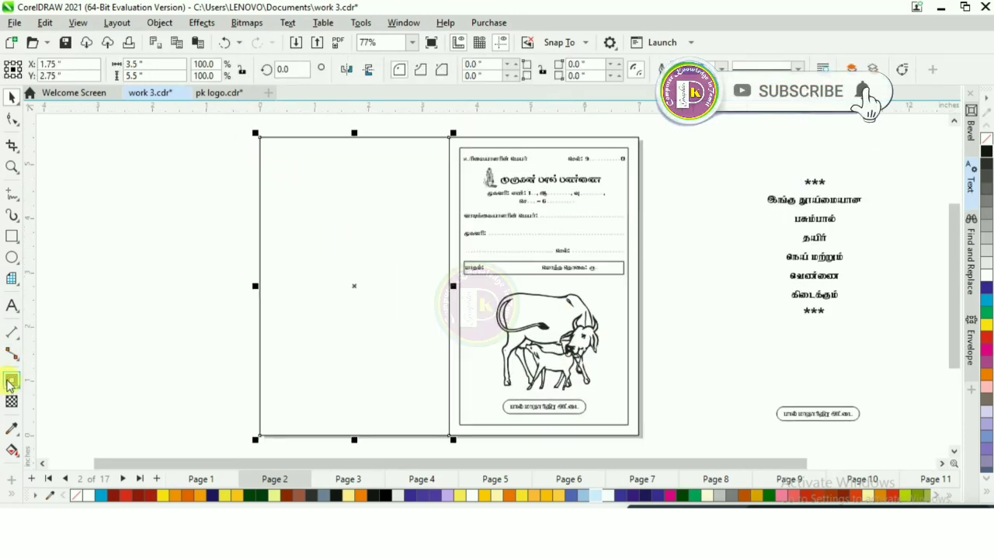
pyautogui.click(12, 380)
pyautogui.moveTo(260, 143); pyautogui.dragTo(276, 149)
pyautogui.click(11, 98)
pyautogui.scroll(-1, 98, 187)
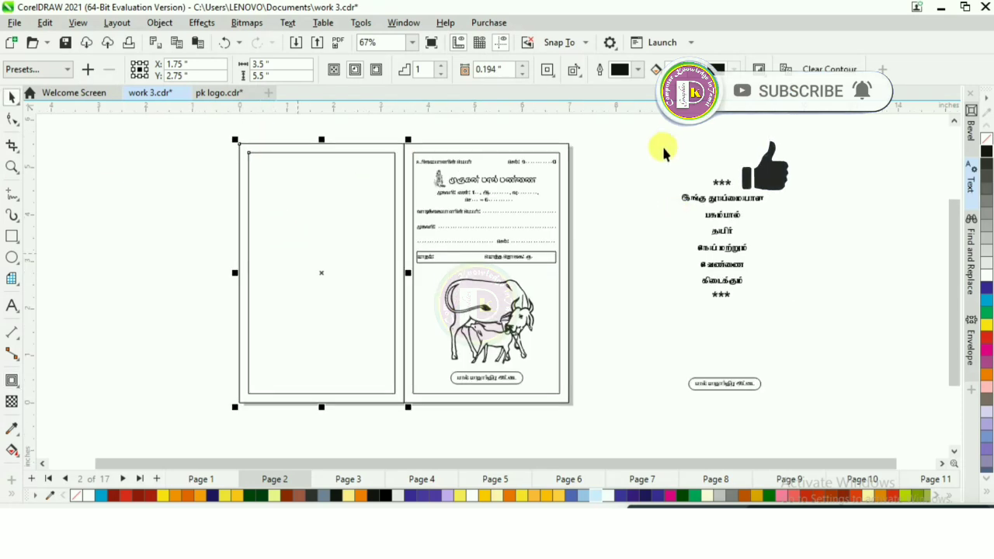
# Step: Move the centred Tamil text block into the upper part of the left panel
pyautogui.click(757, 235)
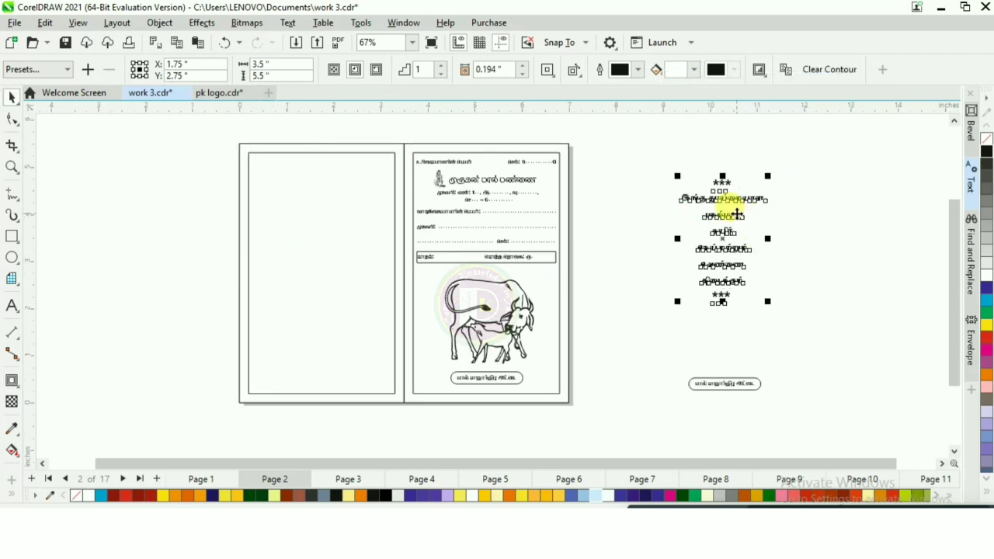
pyautogui.moveTo(735, 214); pyautogui.dragTo(333, 209)
pyautogui.scroll(2, 295, 175)
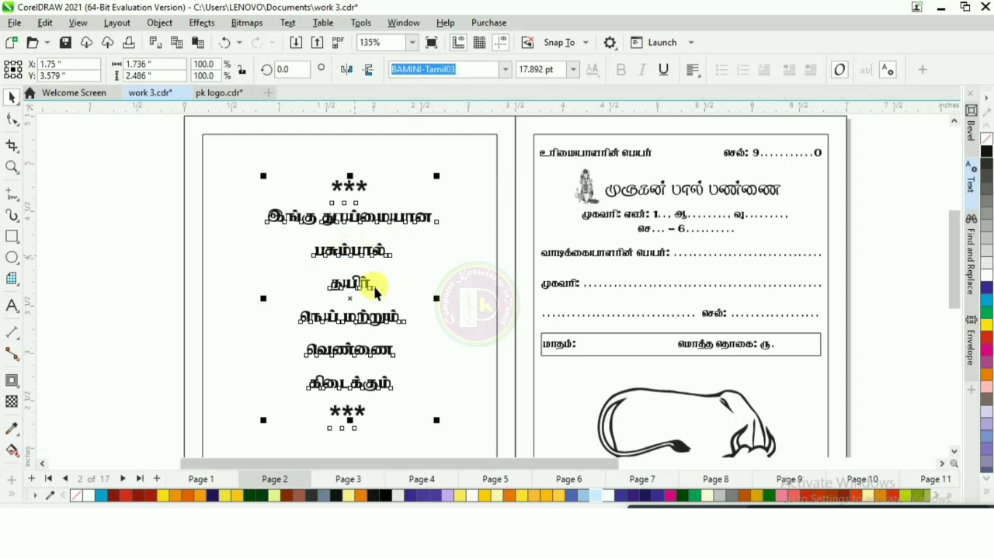
pyautogui.click(143, 247)
pyautogui.scroll(-1, 296, 218)
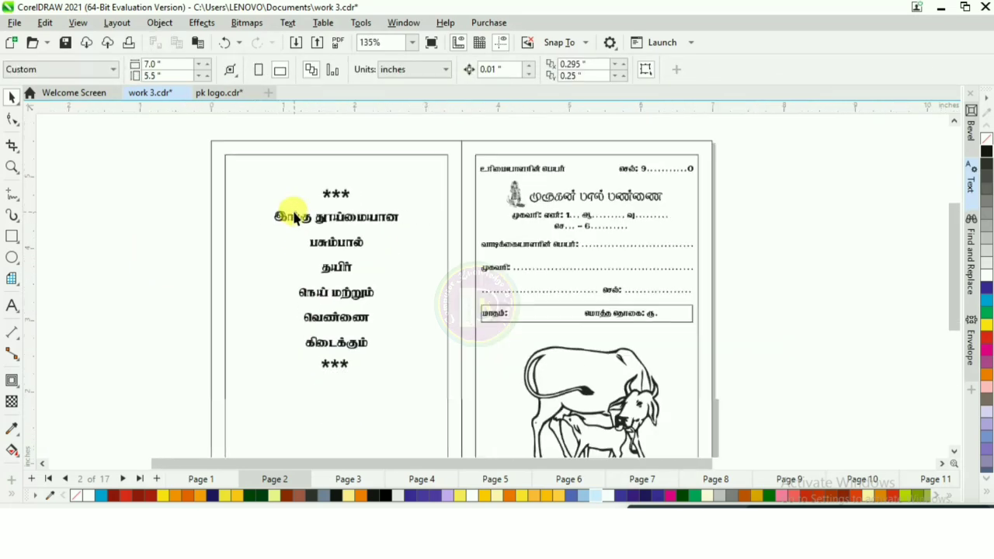
pyautogui.scroll(-2, 295, 219)
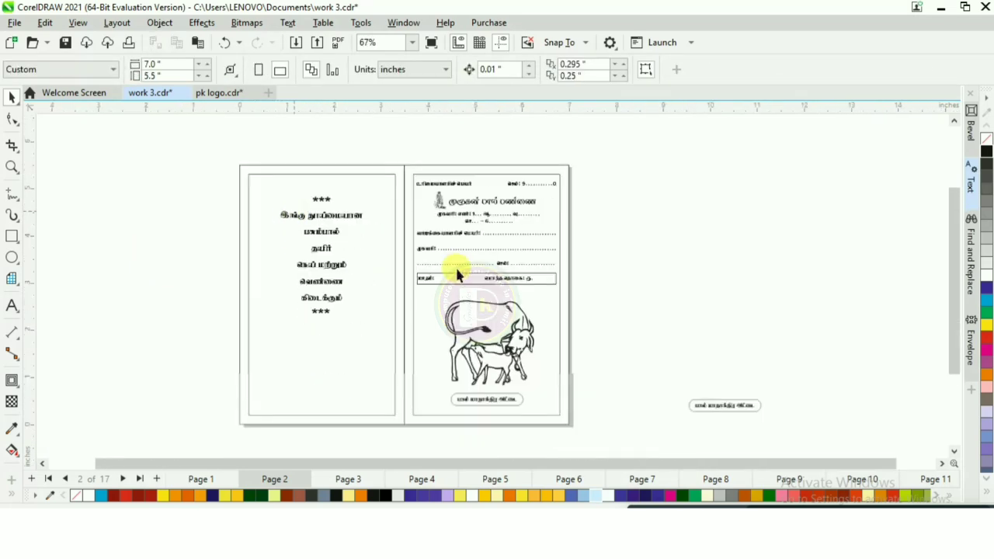
# Step: Place a smaller copy of the cow-and-calf illustration in the left panel below the text block
pyautogui.click(508, 354)
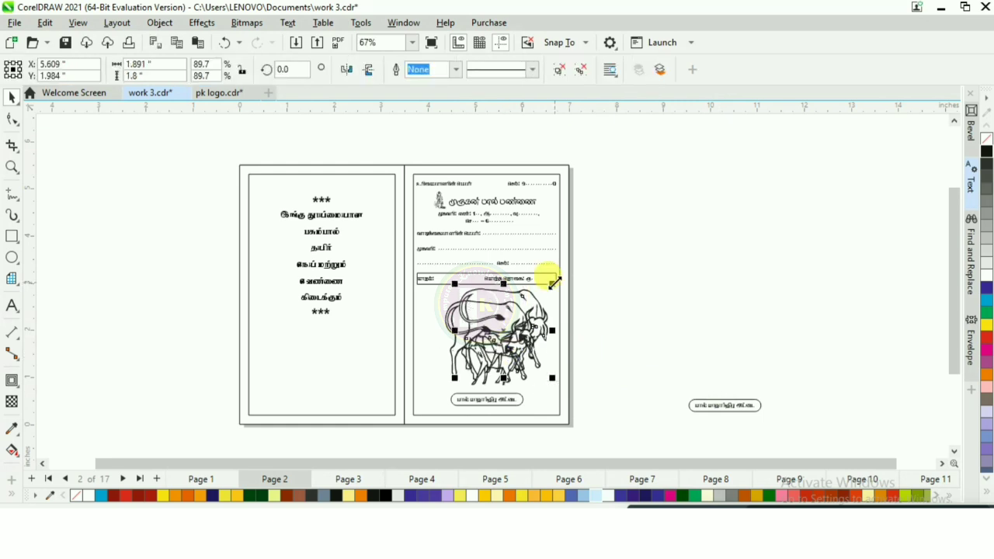
pyautogui.moveTo(538, 296); pyautogui.dragTo(525, 310)
pyautogui.moveTo(493, 346); pyautogui.dragTo(327, 361)
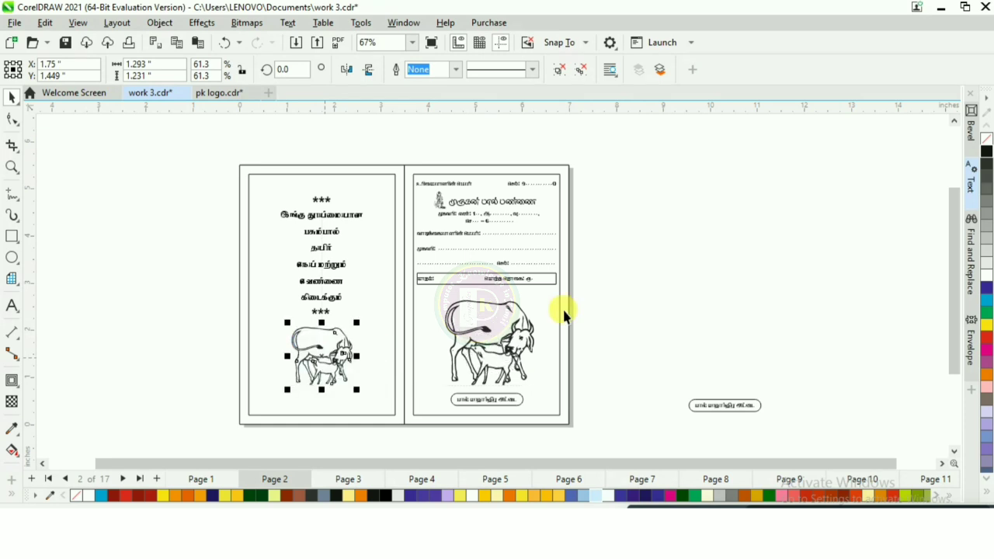
# Step: Move the remaining oval label to the bottom centre of the left panel
pyautogui.moveTo(661, 372); pyautogui.dragTo(790, 444)
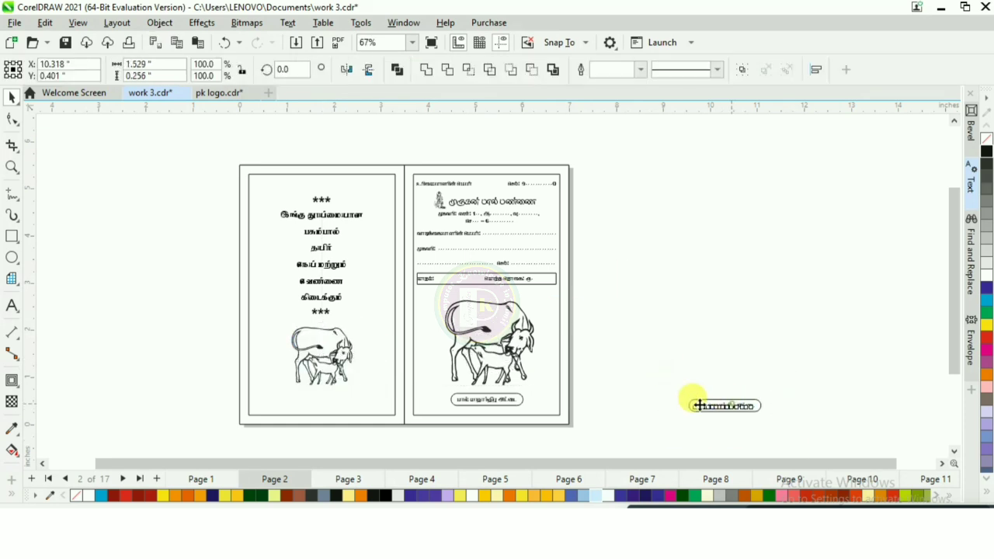
pyautogui.moveTo(694, 402); pyautogui.dragTo(330, 401)
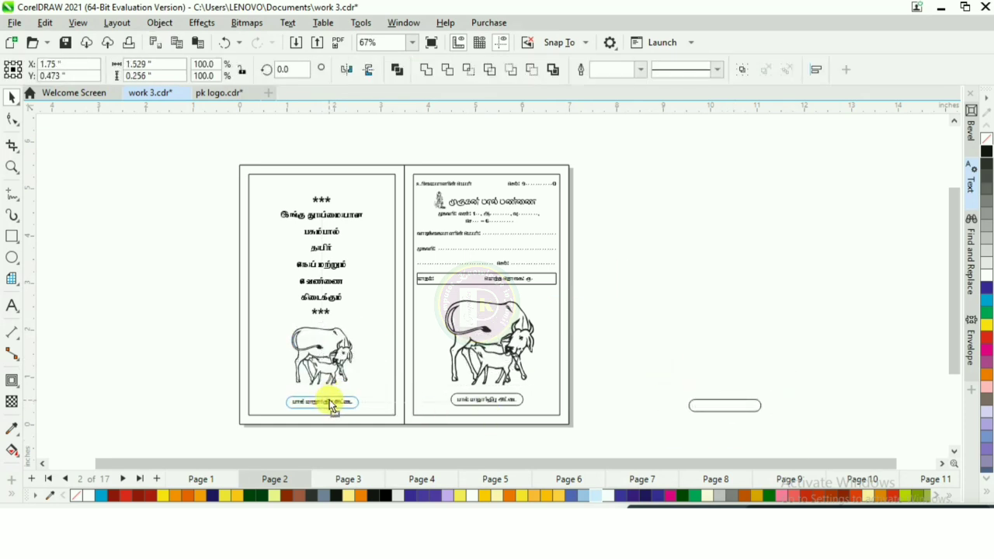
pyautogui.scroll(2, 306, 417)
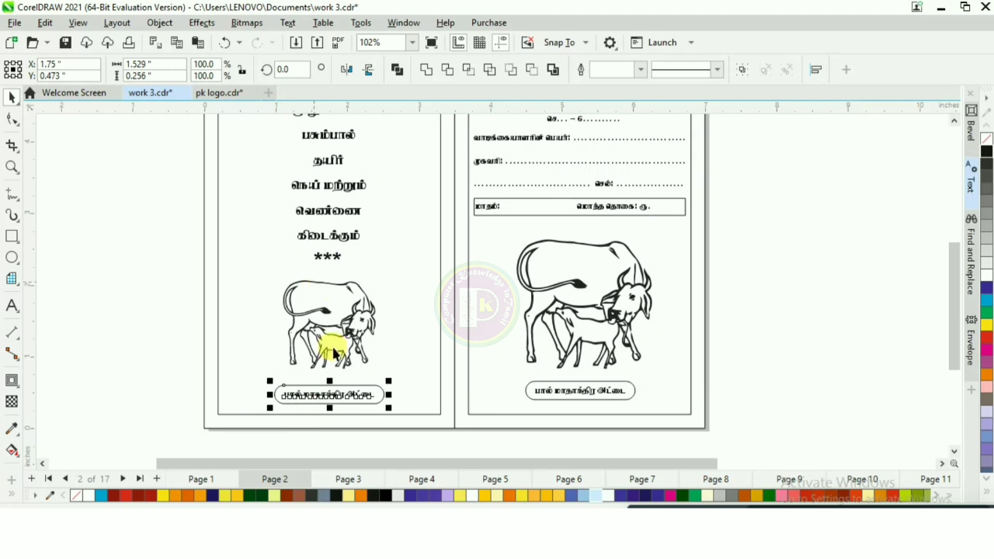
pyautogui.scroll(-1, 331, 383)
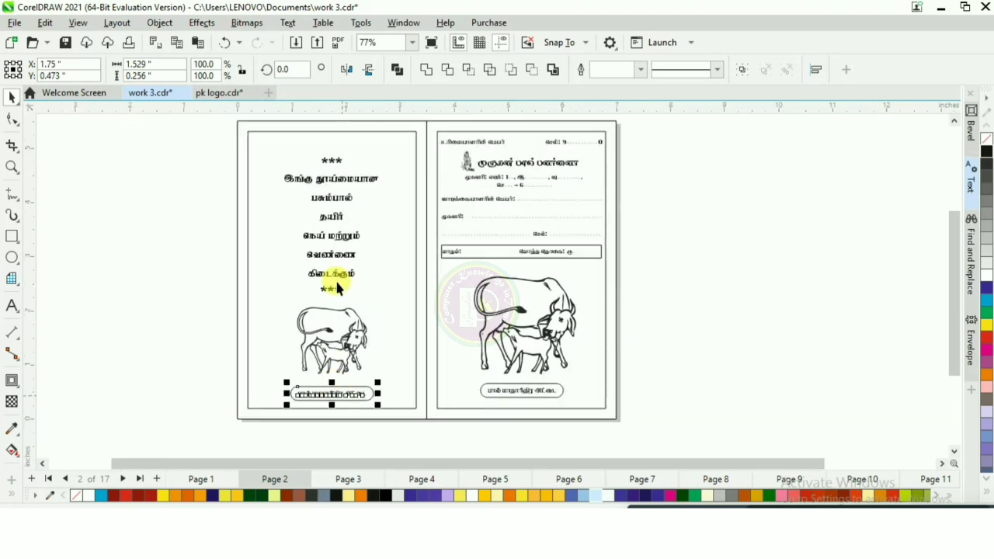
pyautogui.click(163, 304)
pyautogui.scroll(-1, 256, 300)
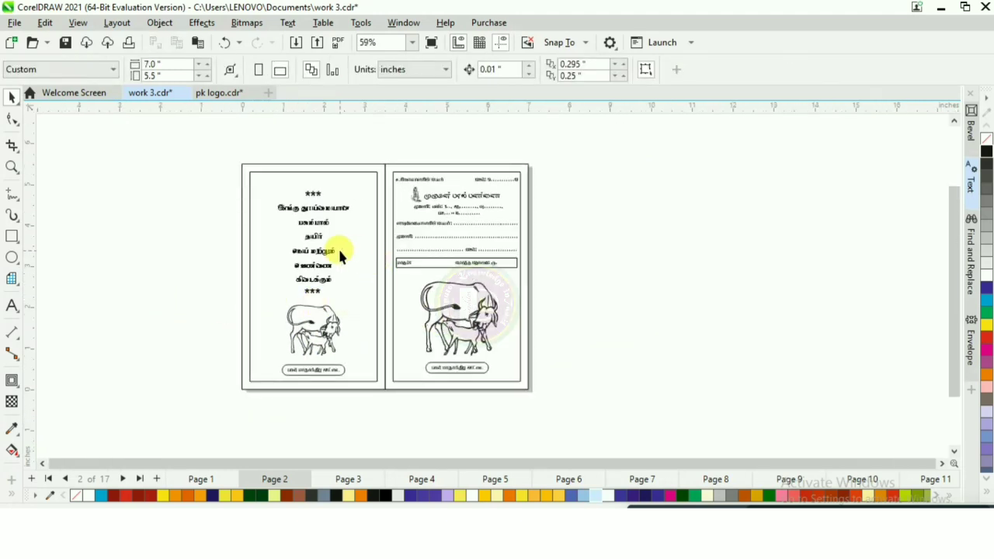
pyautogui.scroll(1, 342, 242)
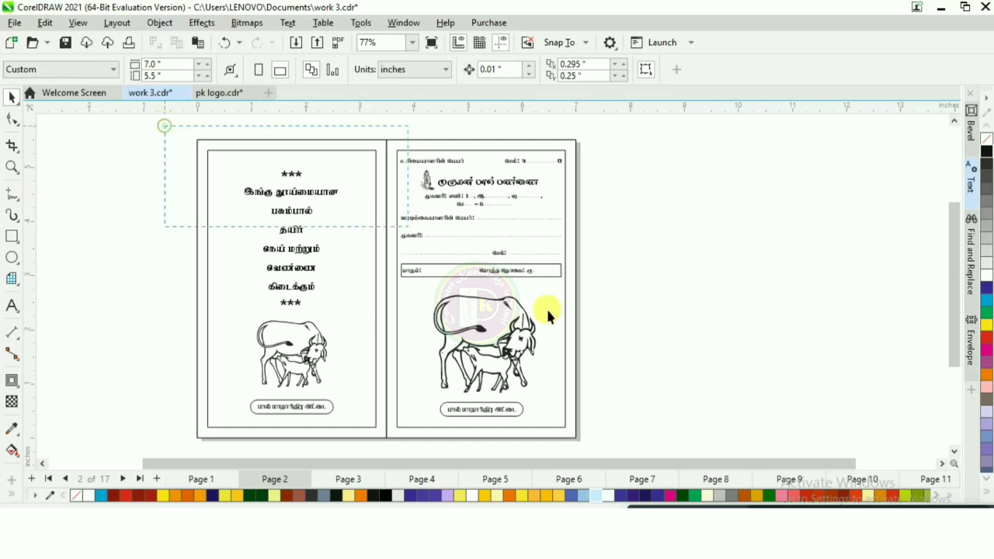
# Step: Select the entire card layout and bring it onto Page 3
pyautogui.moveTo(669, 437)
pyautogui.mouseDown()
pyautogui.moveTo(661, 455)
pyautogui.moveTo(658, 448)
pyautogui.mouseUp()
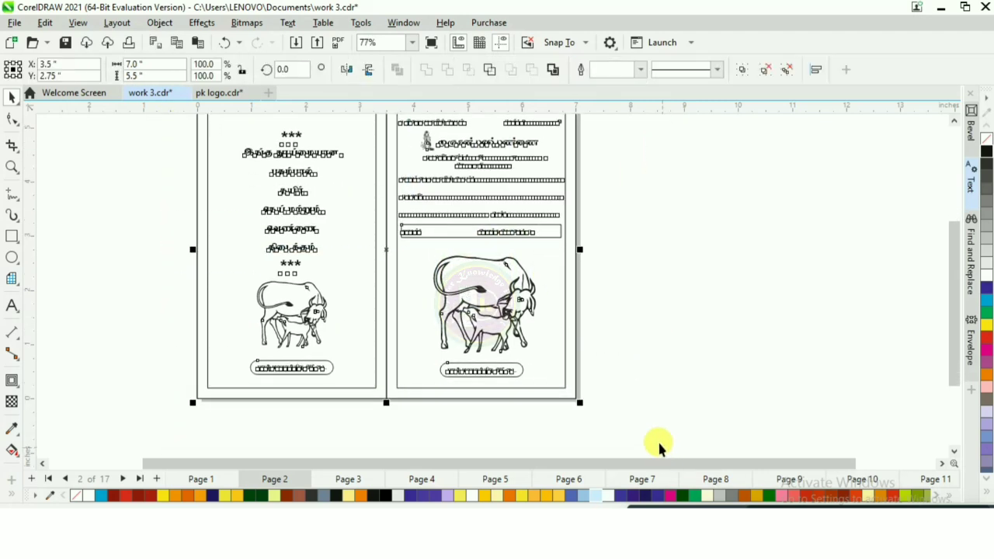
pyautogui.scroll(-1, 388, 435)
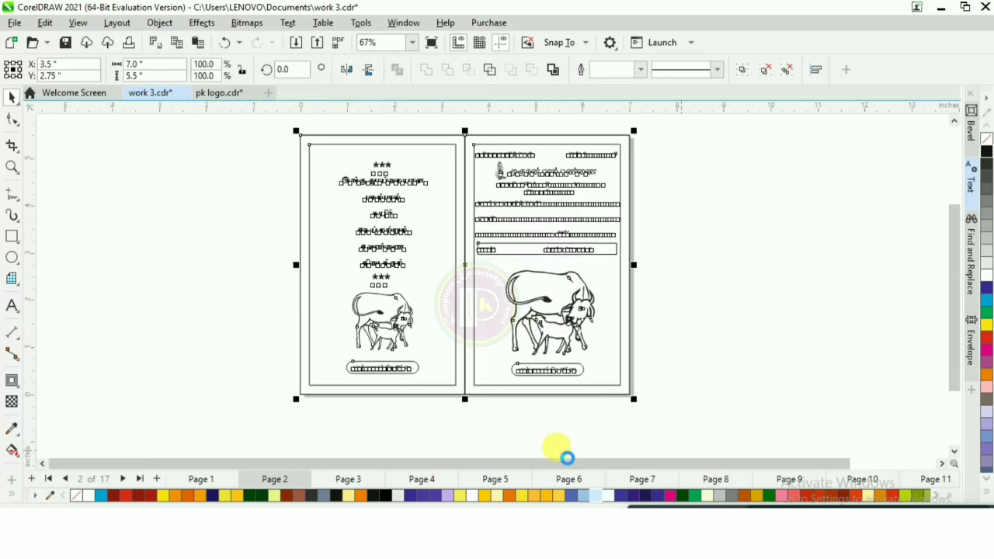
pyautogui.click(344, 478)
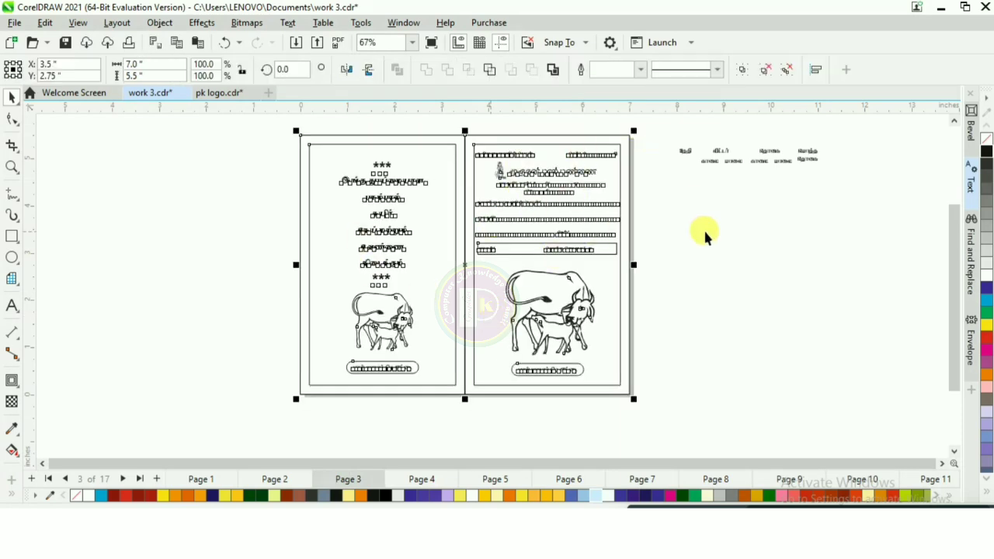
# Step: Delete the text blocks and illustrations from the Page 3 card, keeping only the panel frames
pyautogui.click(386, 185)
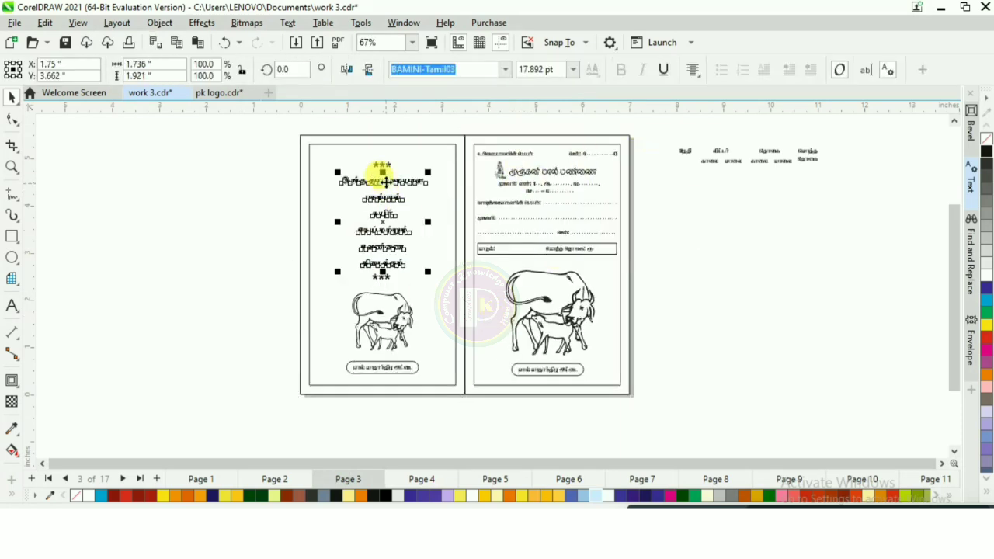
pyautogui.press('Delete')
pyautogui.click(382, 167)
pyautogui.press('Delete')
pyautogui.click(383, 278)
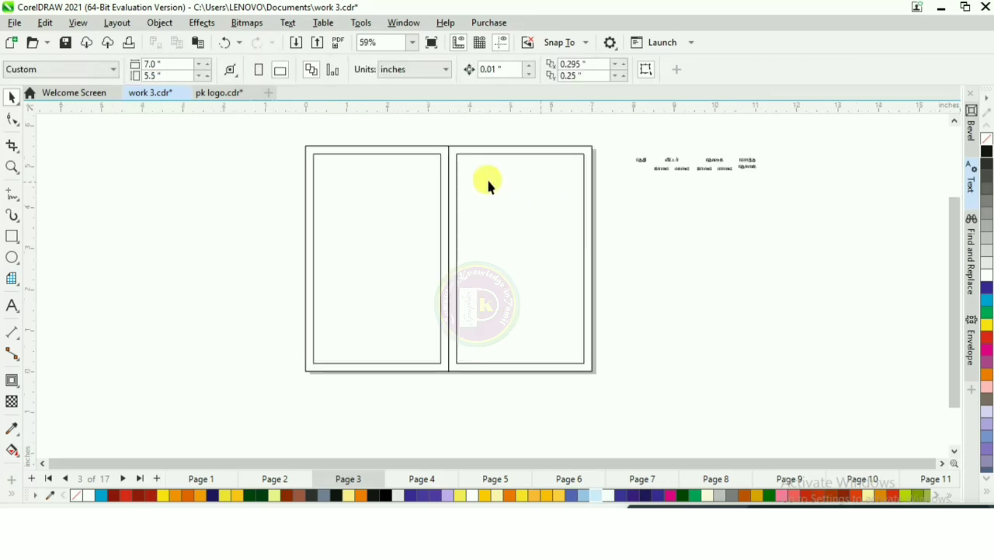
# Step: Draw a graph-paper grid of 6 columns and 18 rows filling the left panel's inner frame
pyautogui.scroll(2, 419, 171)
pyautogui.scroll(1, 293, 191)
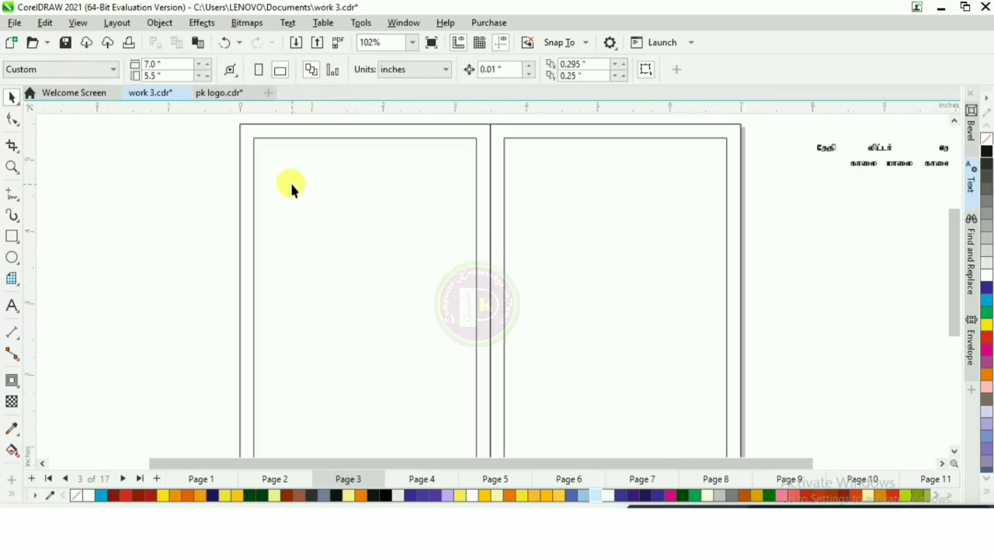
pyautogui.click(9, 280)
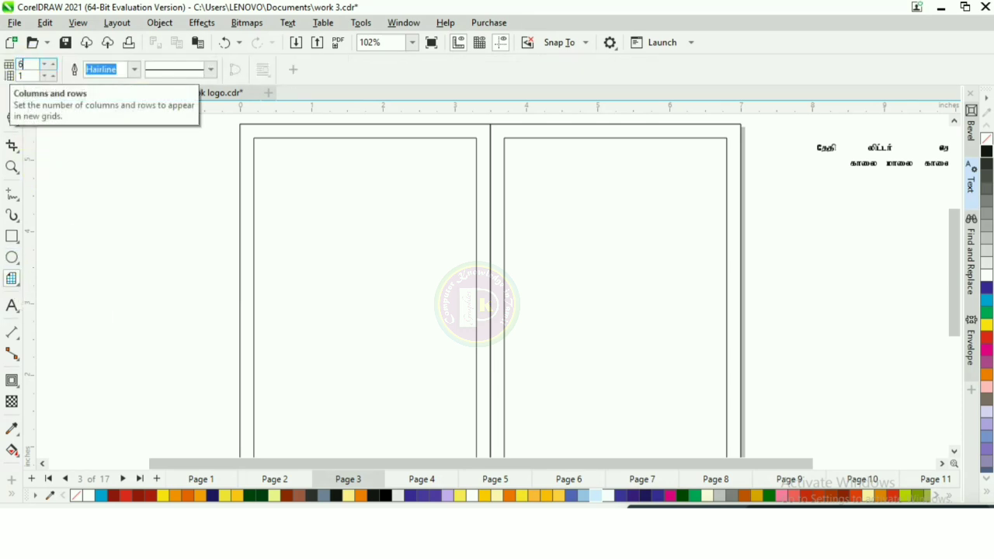
pyautogui.write('6')
pyautogui.click(26, 72)
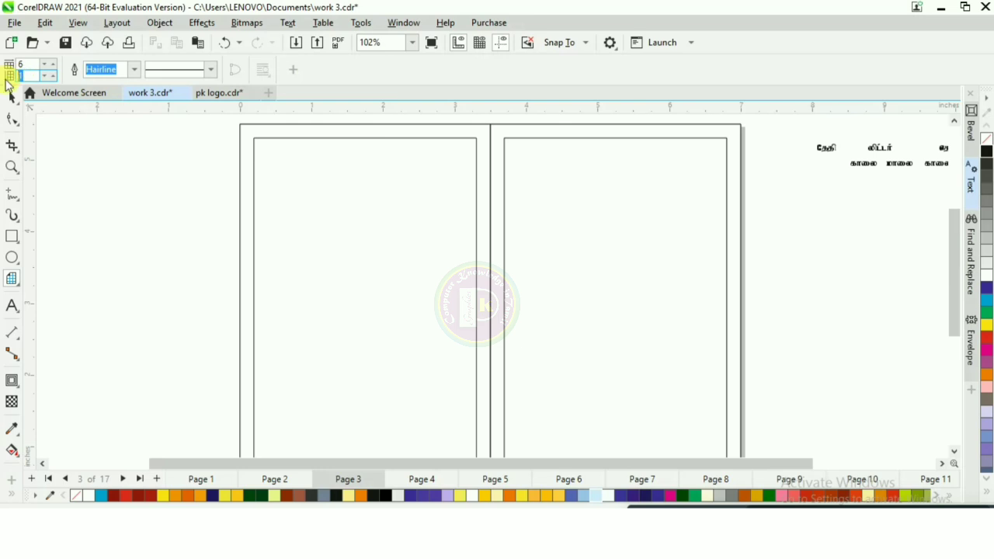
pyautogui.write('18')
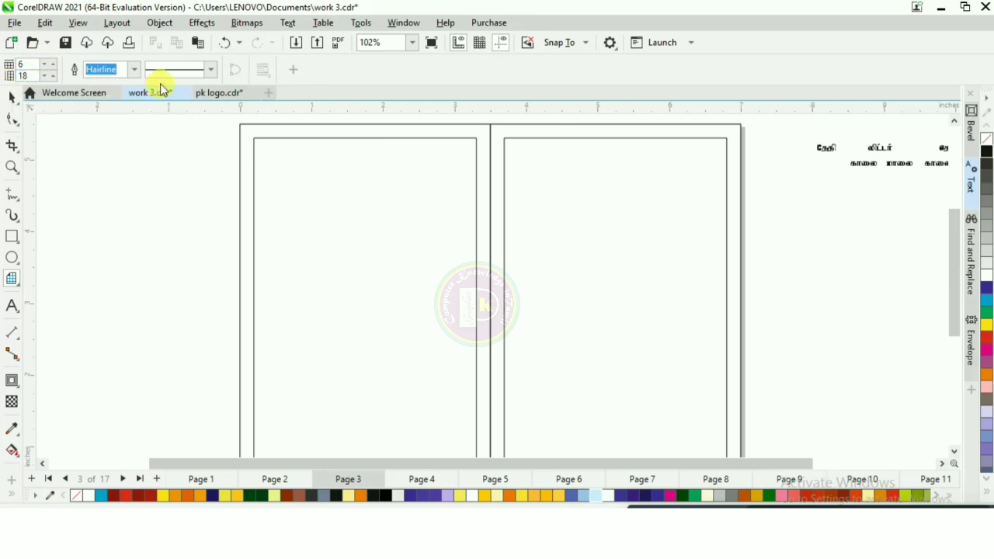
pyautogui.scroll(-1, 177, 158)
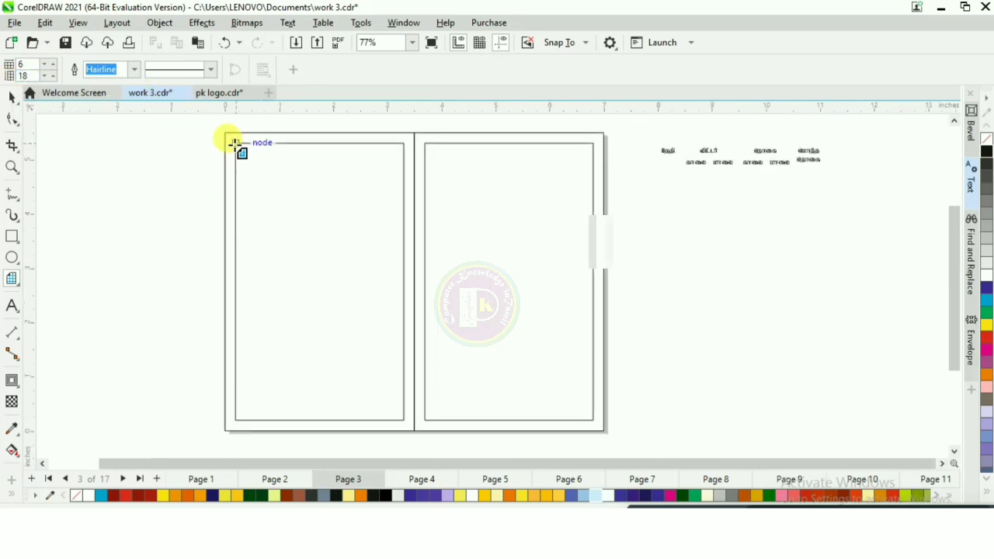
pyautogui.moveTo(272, 183); pyautogui.dragTo(402, 421)
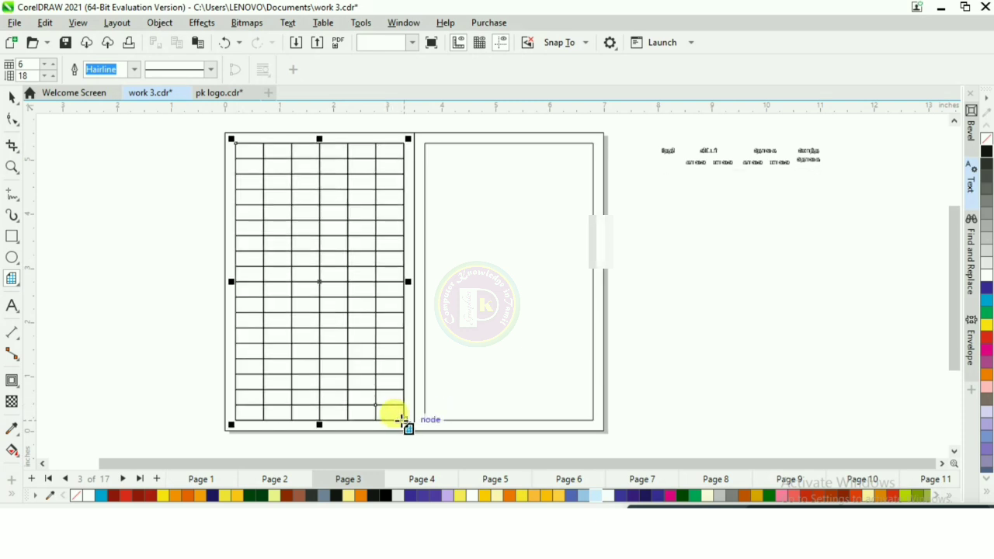
# Step: Ungroup all cells of the grid
pyautogui.press('space')
pyautogui.rightClick(322, 205)
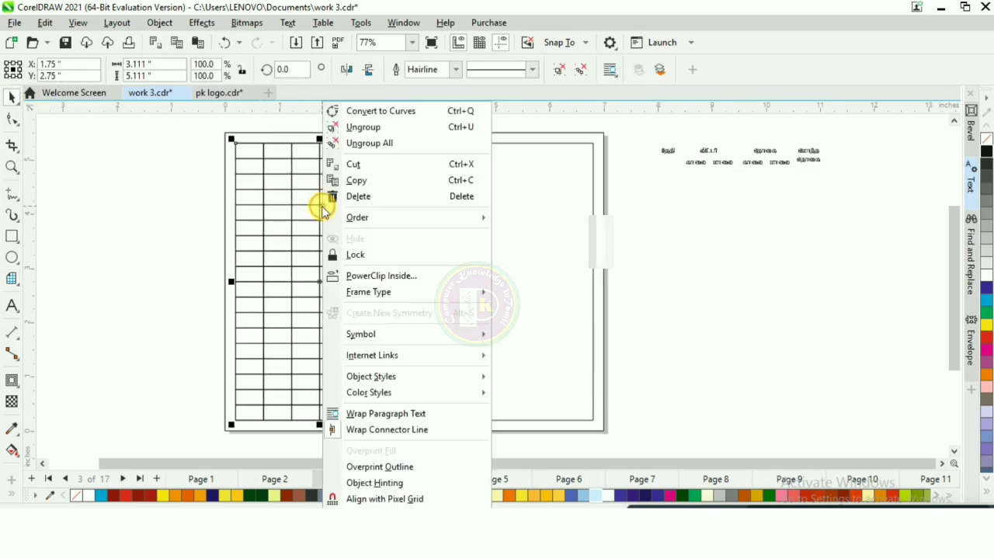
pyautogui.click(388, 145)
pyautogui.click(240, 162)
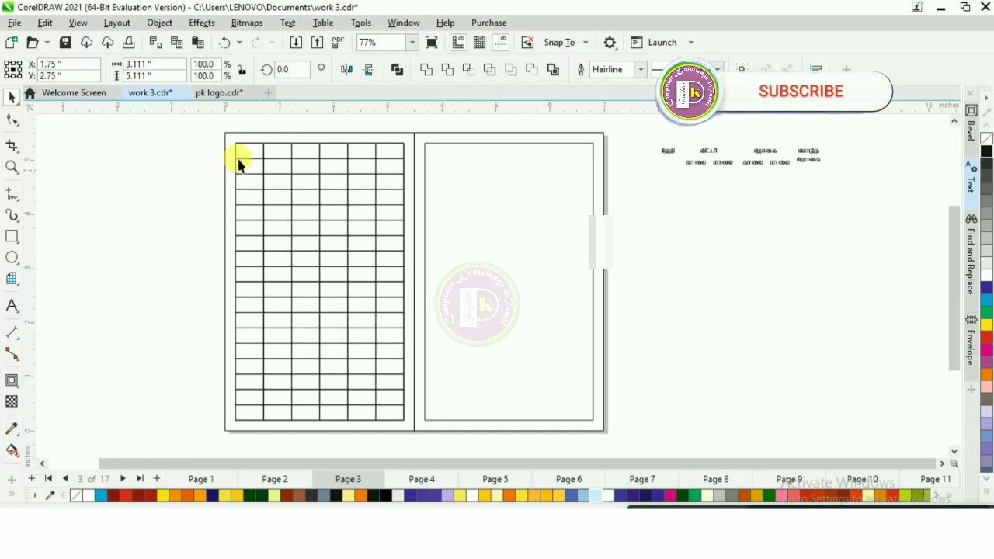
pyautogui.scroll(1, 264, 164)
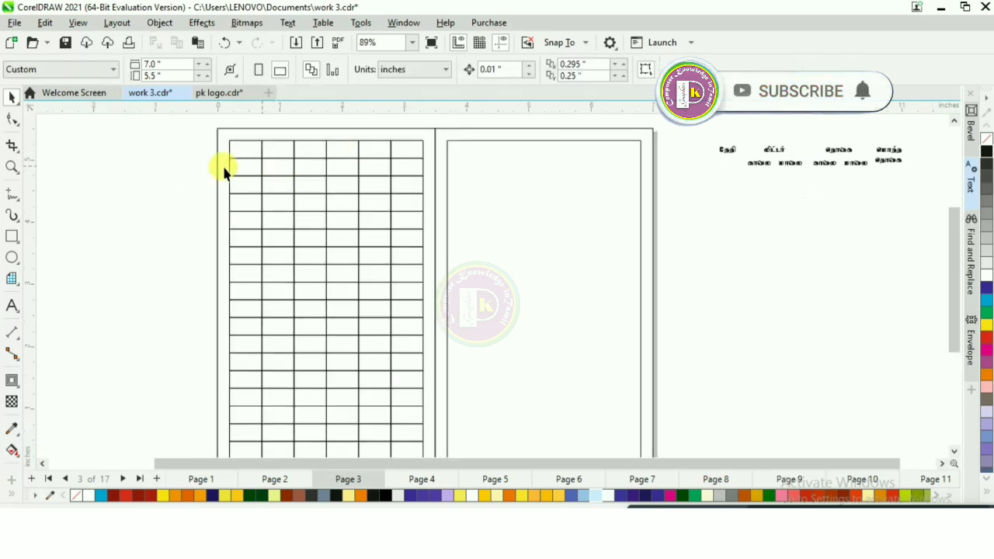
pyautogui.scroll(-1, 192, 164)
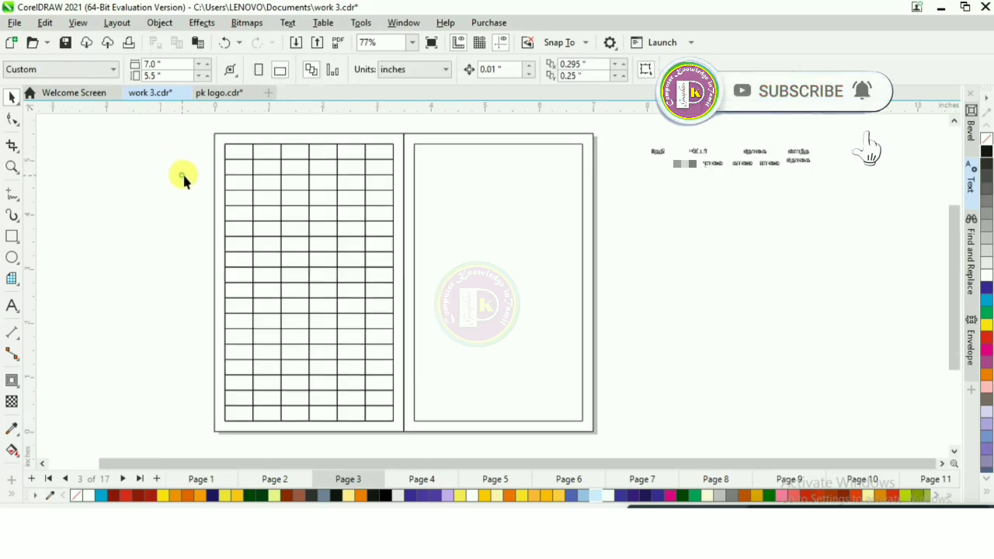
# Step: Select all the grid cells in the left panel and group them
pyautogui.moveTo(182, 176); pyautogui.dragTo(400, 429)
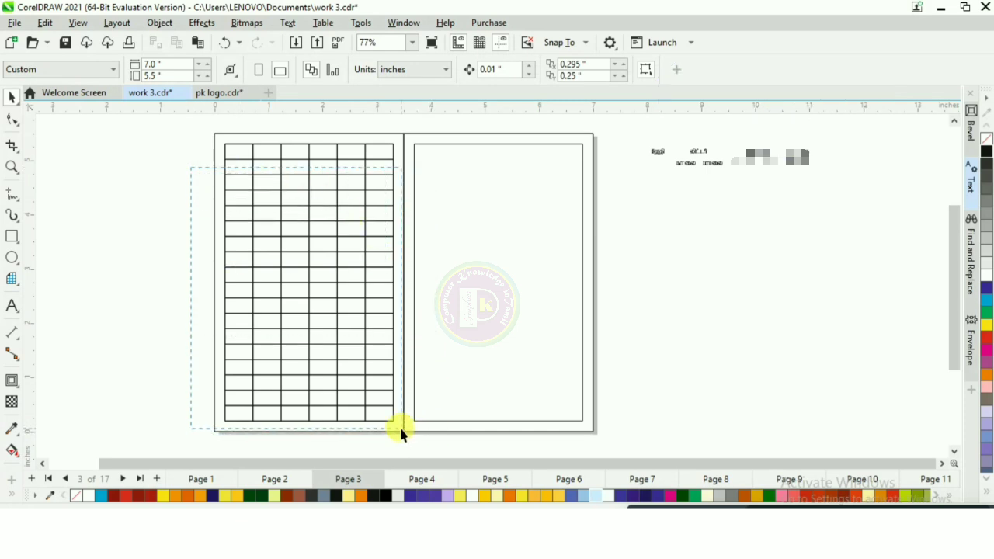
pyautogui.rightClick(344, 260)
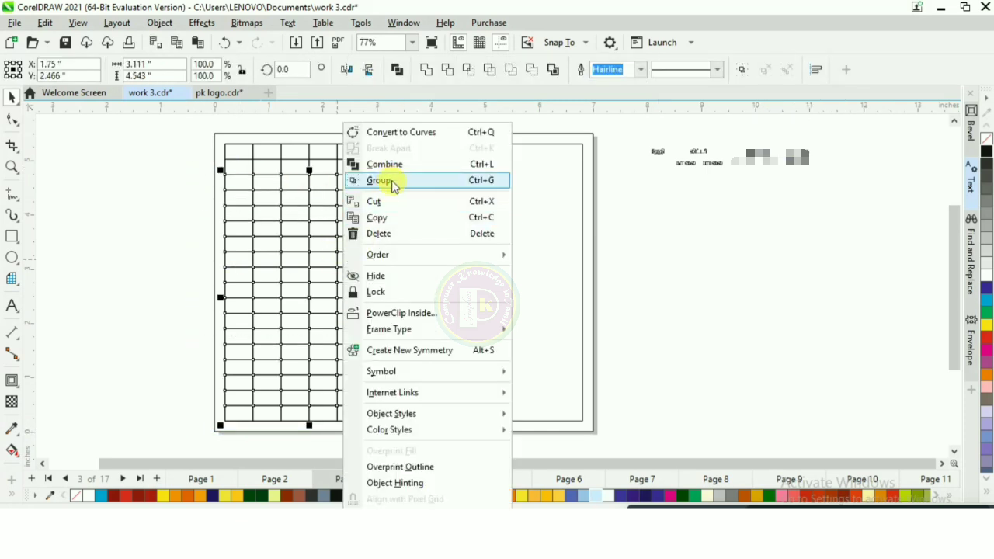
pyautogui.click(378, 181)
# Step: Move the four Tamil header labels onto the grid's top row and nudge them into position
pyautogui.click(303, 122)
pyautogui.scroll(2, 303, 123)
pyautogui.scroll(2, 249, 147)
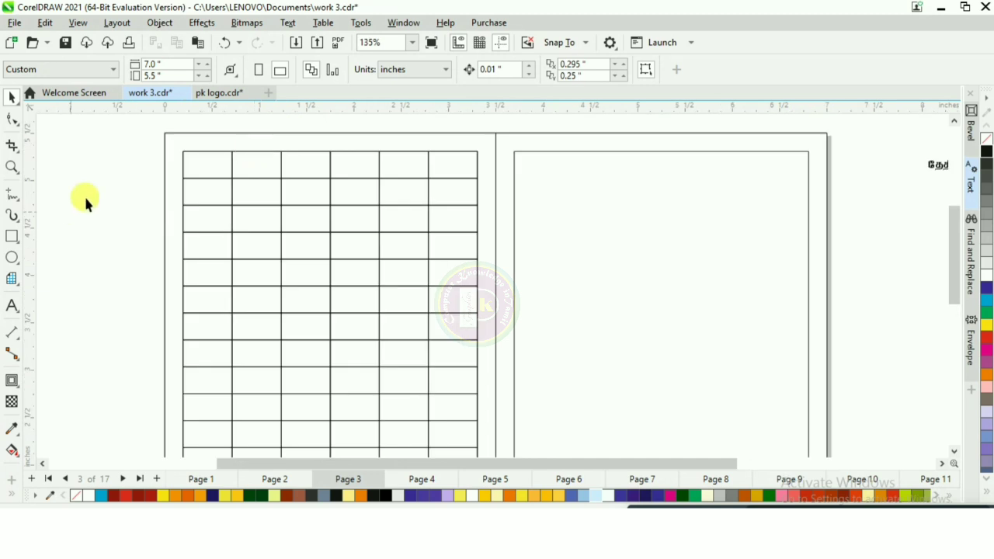
pyautogui.scroll(-2, 111, 201)
pyautogui.moveTo(744, 165); pyautogui.dragTo(178, 156)
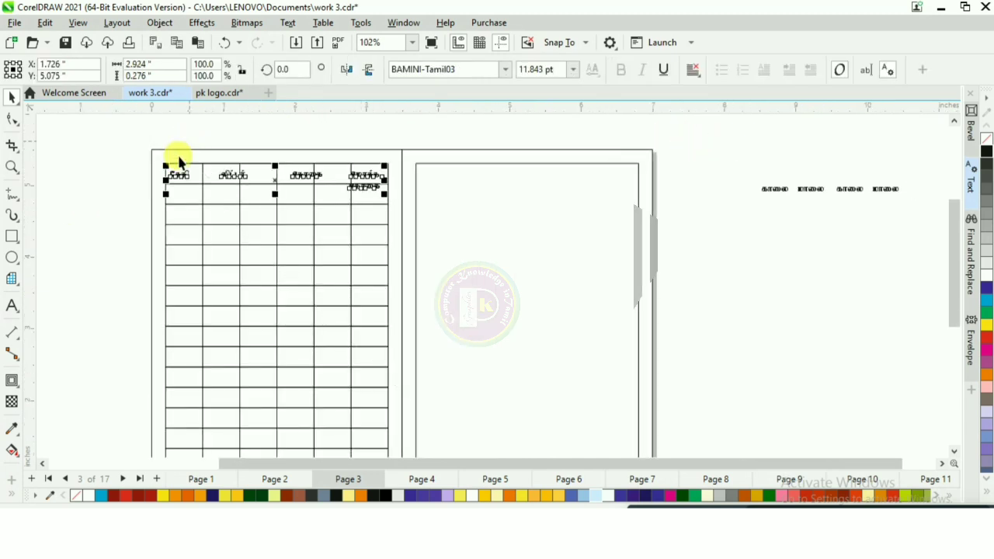
pyautogui.scroll(2, 180, 158)
pyautogui.scroll(2, 180, 160)
pyautogui.moveTo(178, 192); pyautogui.dragTo(202, 191)
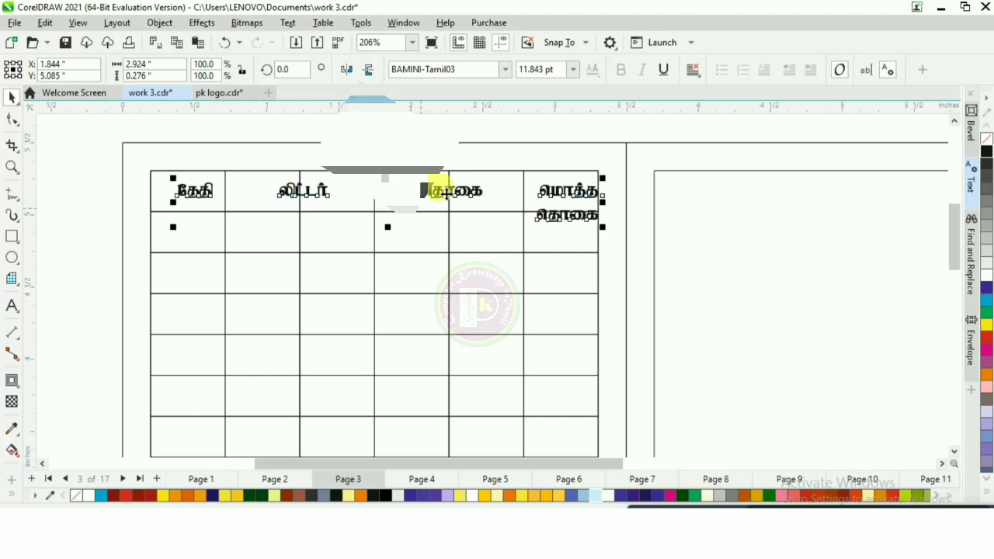
pyautogui.press('Left')
pyautogui.press('Left')
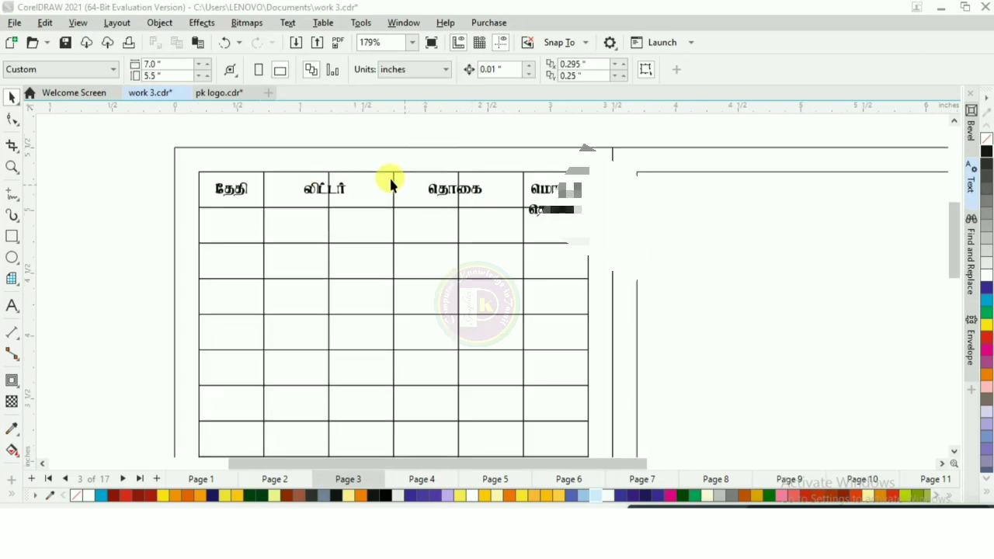
# Step: Delete a top-row cell and stretch the neighbouring cell so the லிட்டர் header spans two columns
pyautogui.scroll(1, 390, 177)
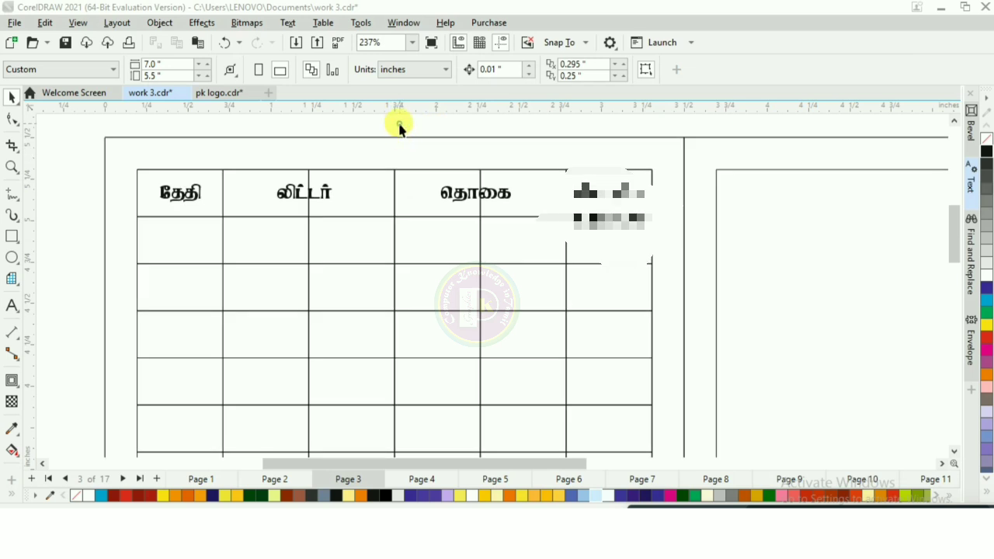
pyautogui.click(249, 200)
pyautogui.press('Delete')
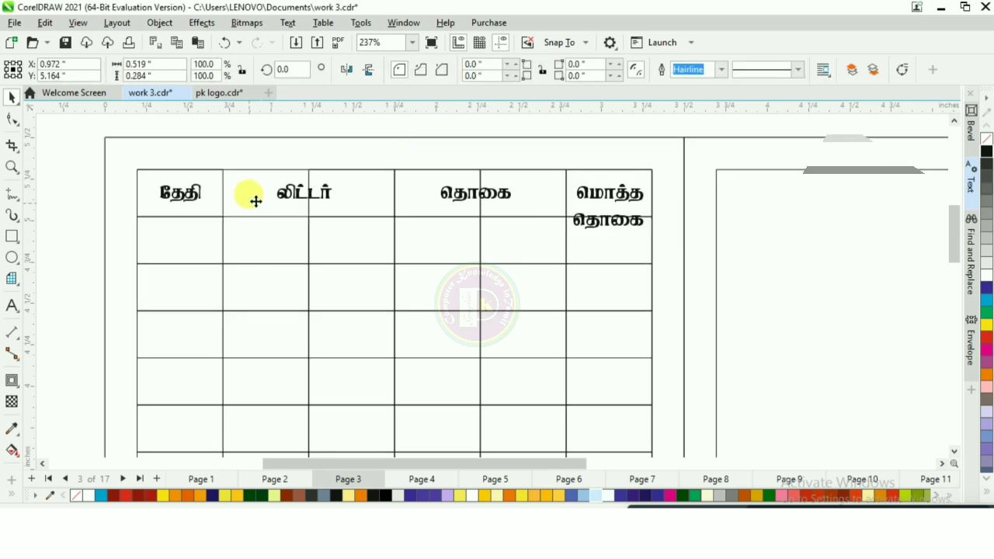
pyautogui.click(369, 205)
pyautogui.moveTo(298, 193); pyautogui.dragTo(218, 200)
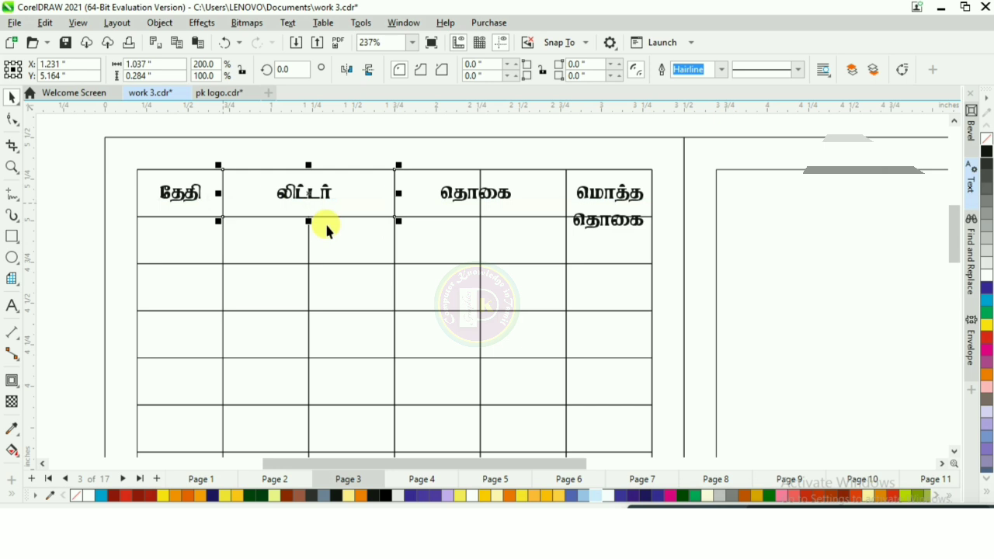
# Step: Stretch the top-row cell under தொகை so that header spans two columns
pyautogui.click(426, 201)
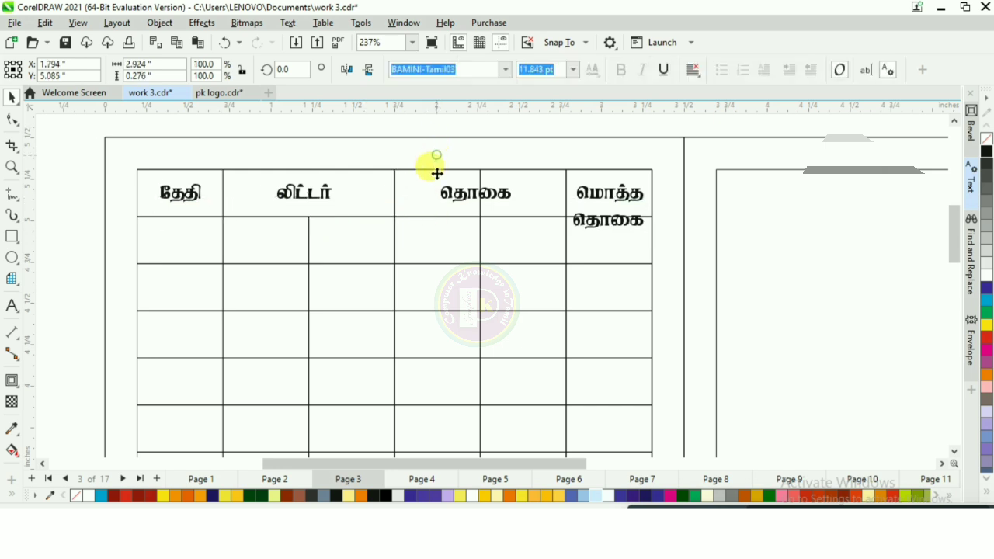
pyautogui.click(437, 170)
pyautogui.moveTo(437, 172); pyautogui.dragTo(537, 171)
pyautogui.moveTo(477, 194); pyautogui.dragTo(394, 197)
pyautogui.click(389, 151)
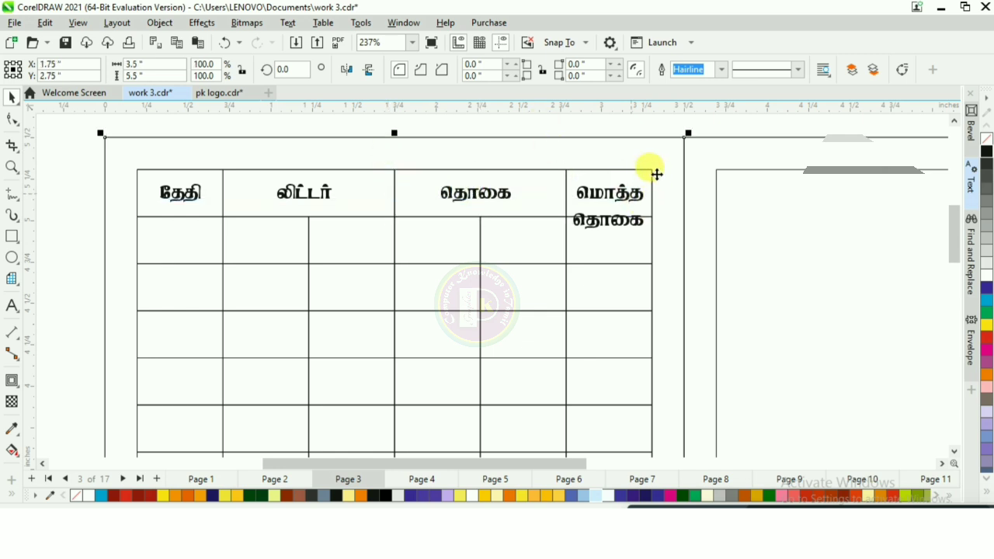
# Step: Extend the மொத்த தொகை header cell down over the two header rows
pyautogui.click(641, 249)
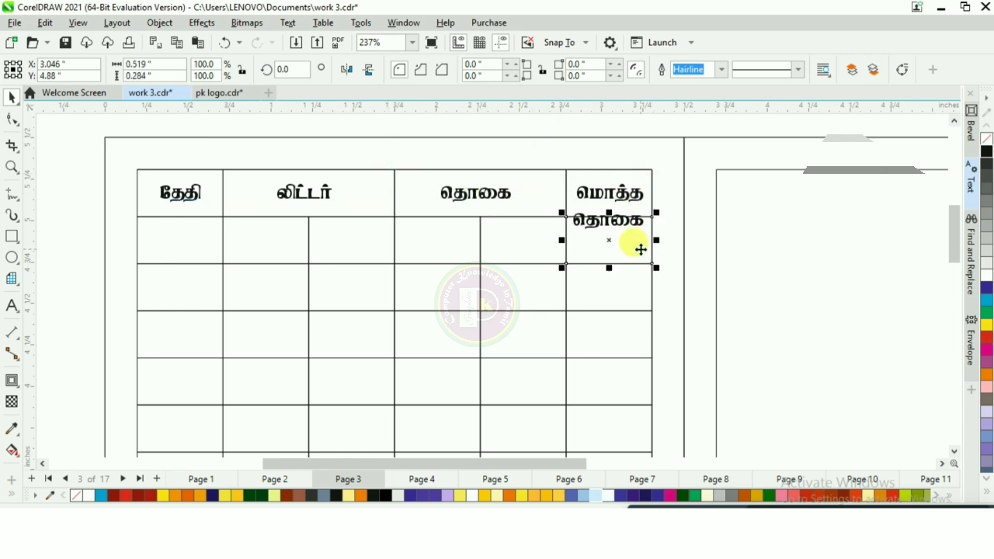
pyautogui.moveTo(641, 249); pyautogui.dragTo(642, 178)
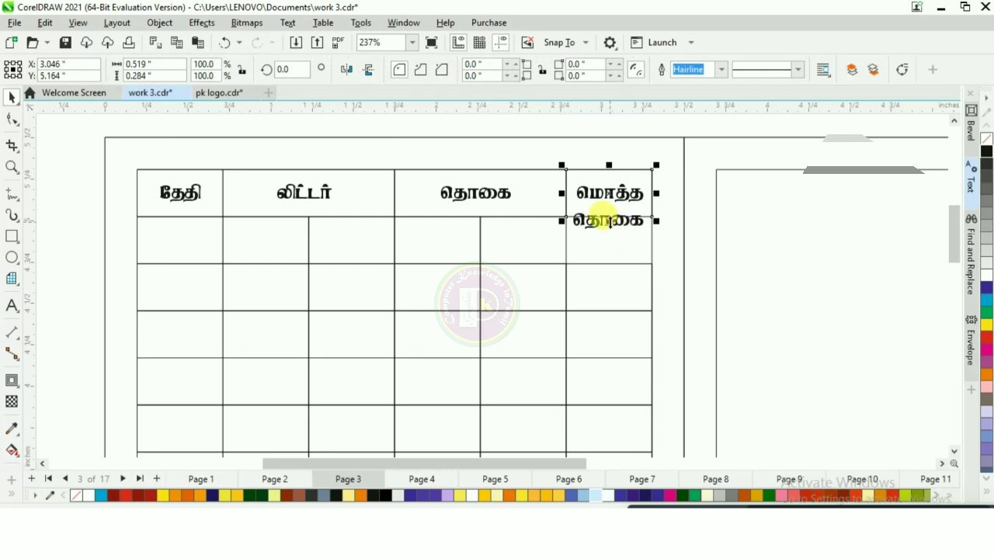
pyautogui.moveTo(610, 222); pyautogui.dragTo(612, 266)
pyautogui.click(673, 186)
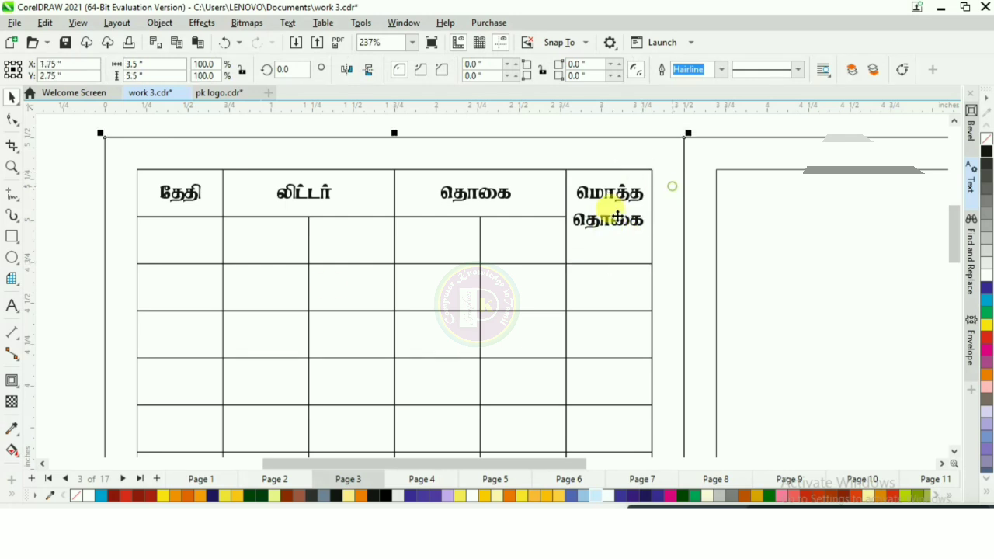
# Step: Delete the cell below தேதி and extend the தேதி header cell over both header rows
pyautogui.click(162, 243)
pyautogui.press('Delete')
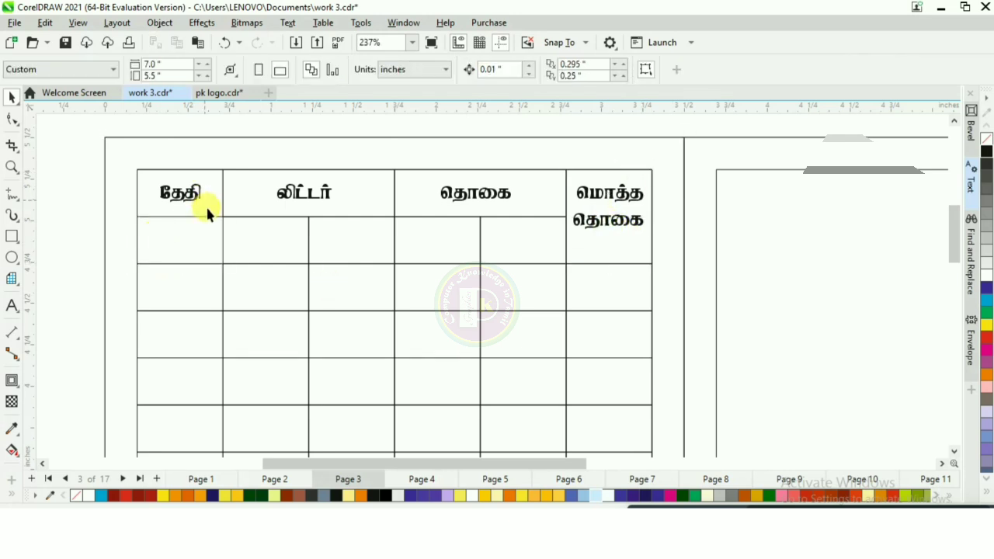
pyautogui.click(207, 208)
pyautogui.moveTo(182, 222); pyautogui.dragTo(189, 264)
pyautogui.click(233, 139)
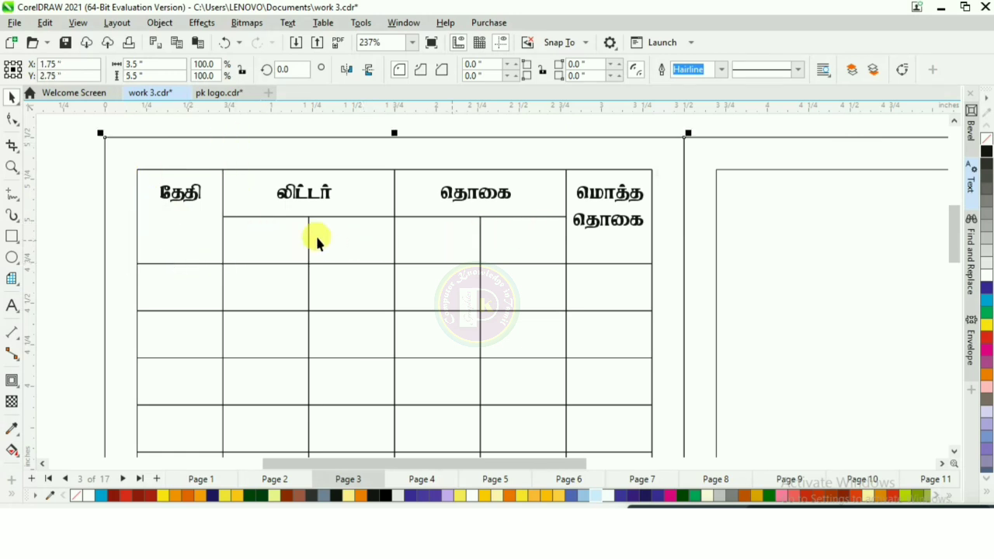
# Step: Place the காலை and மாலை labels in the second header row under லிட்டர் and தொகை
pyautogui.scroll(-5, 223, 211)
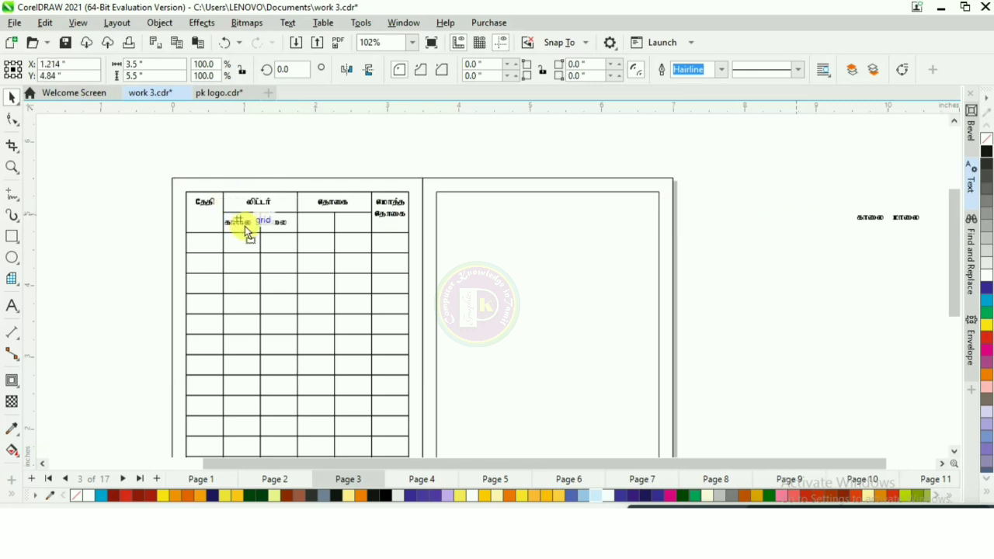
pyautogui.click(247, 227)
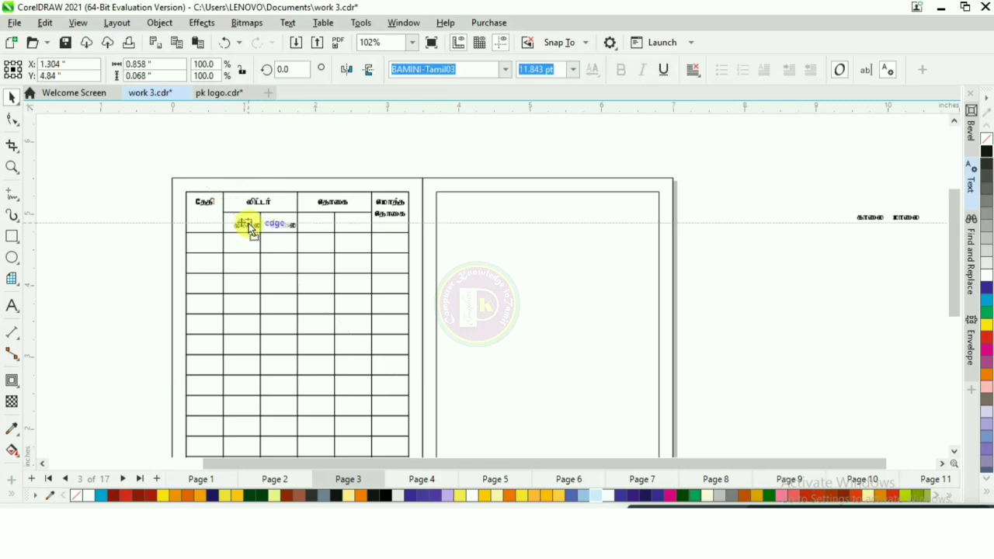
pyautogui.moveTo(248, 227); pyautogui.dragTo(250, 227)
pyautogui.moveTo(888, 225); pyautogui.dragTo(309, 220)
pyautogui.scroll(5, 276, 227)
pyautogui.moveTo(531, 223); pyautogui.dragTo(495, 213)
pyautogui.scroll(-1, 422, 198)
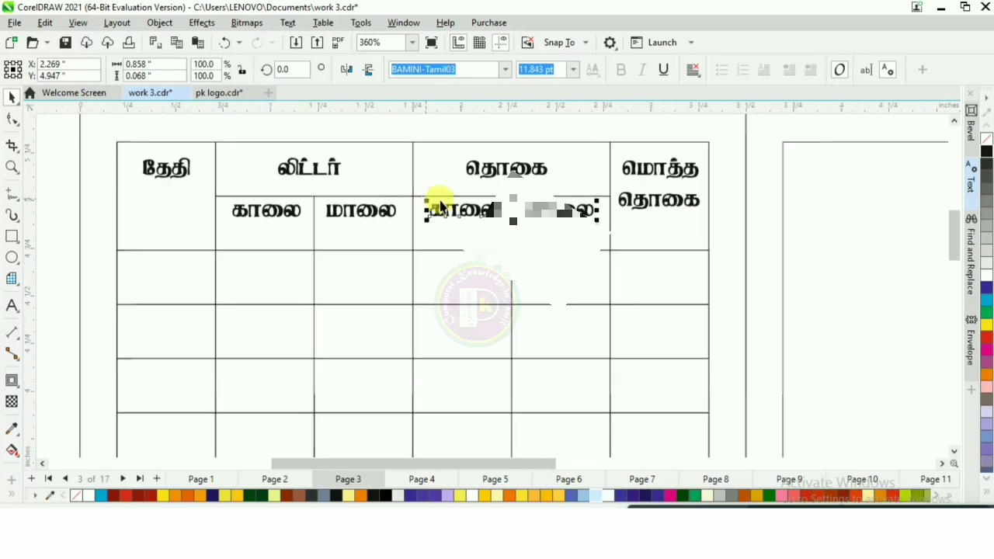
# Step: Select the second-row header cells and reduce their height to fit the காலை and மாலை labels
pyautogui.click(244, 244)
pyautogui.click(192, 243)
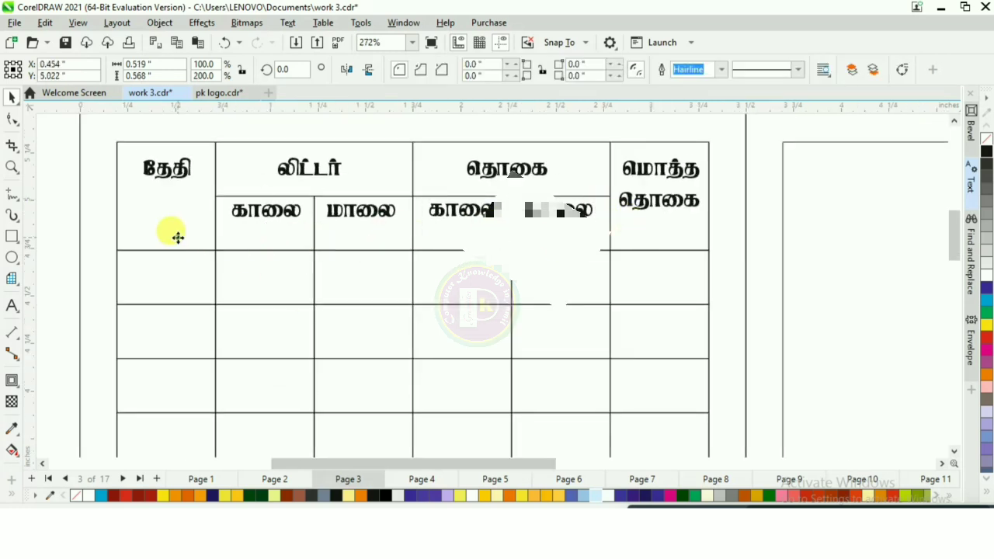
pyautogui.keyDown('shift'); pyautogui.click(257, 238); pyautogui.keyUp('shift')
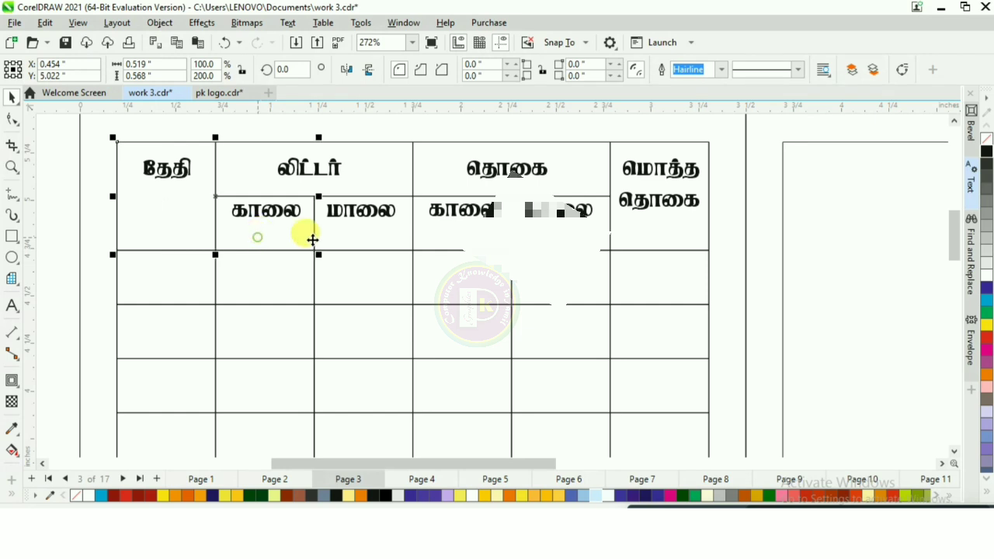
pyautogui.keyDown('shift'); pyautogui.click(348, 239); pyautogui.keyUp('shift')
pyautogui.keyDown('shift'); pyautogui.click(462, 238); pyautogui.keyUp('shift')
pyautogui.keyDown('shift'); pyautogui.click(534, 237); pyautogui.keyUp('shift')
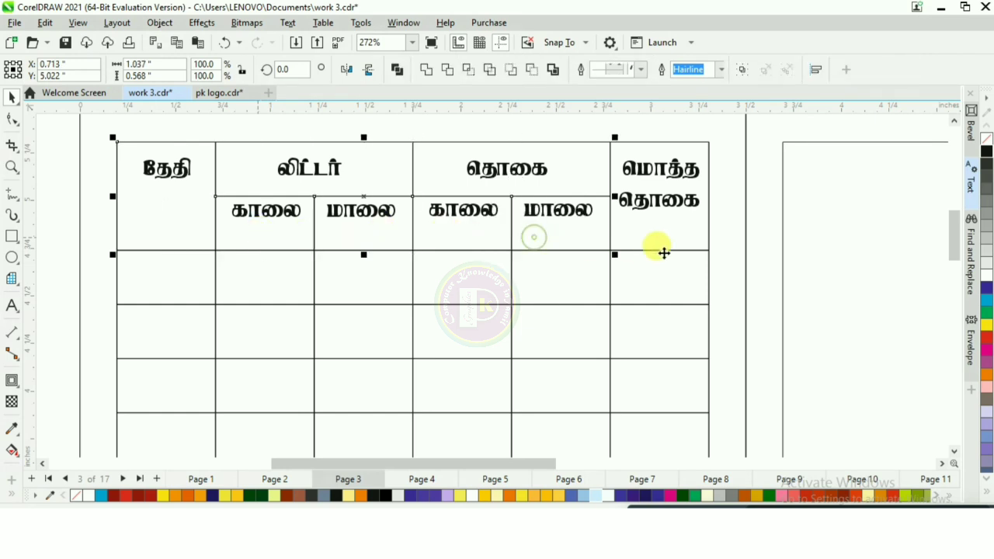
pyautogui.keyDown('shift'); pyautogui.click(661, 233); pyautogui.keyUp('shift')
pyautogui.scroll(2, 381, 220)
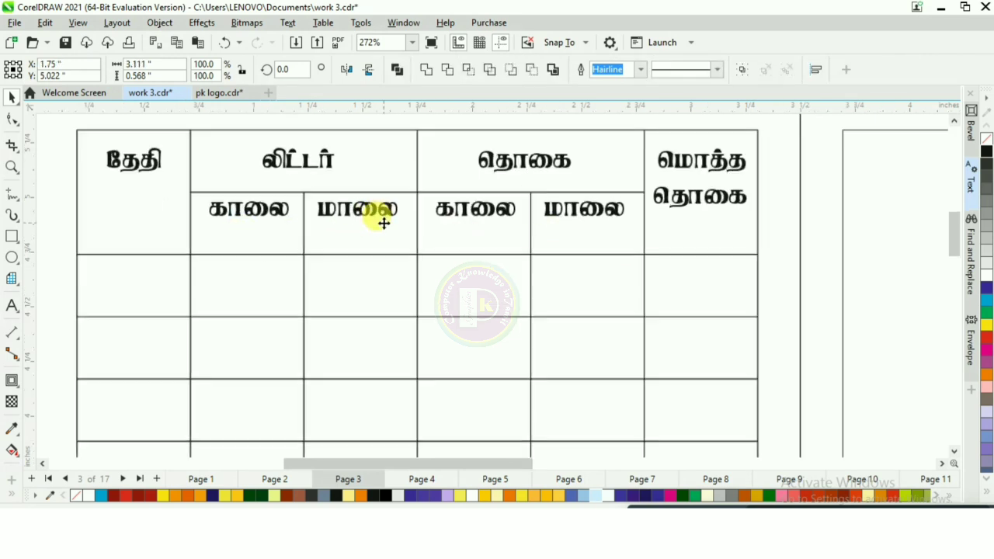
pyautogui.moveTo(422, 263); pyautogui.dragTo(422, 233)
# Step: Shorten the லிட்டர் and தொகை header cells to sit directly above the sub-label row
pyautogui.click(411, 275)
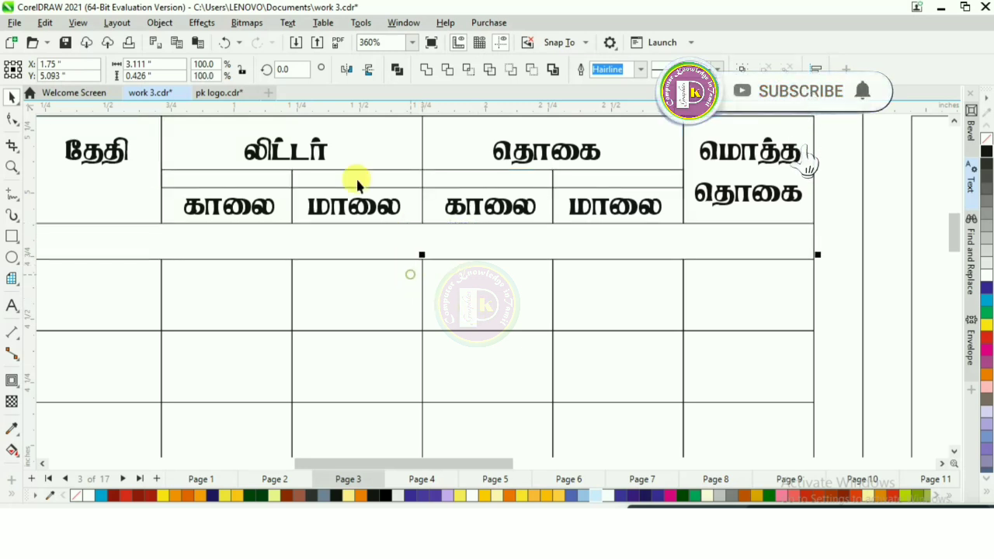
pyautogui.click(353, 153)
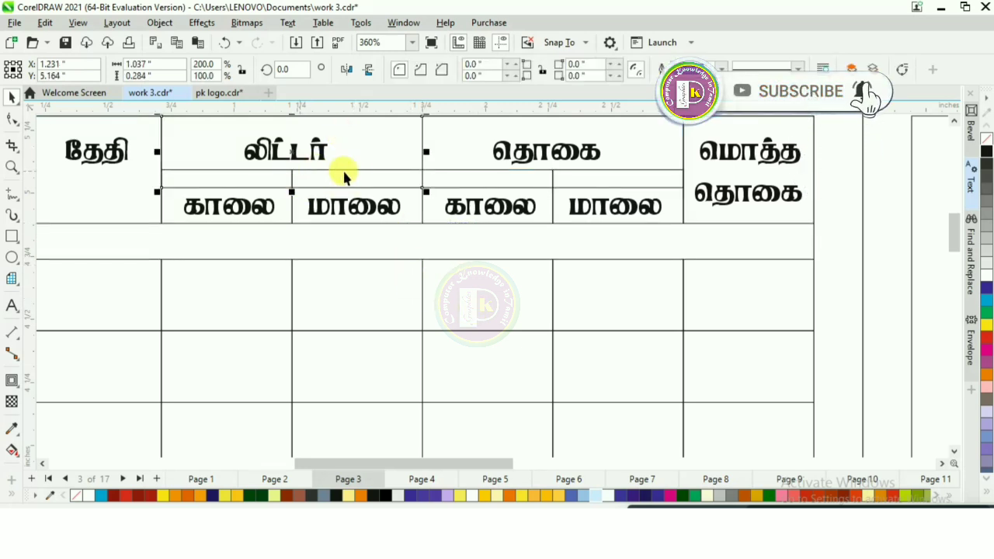
pyautogui.moveTo(292, 192)
pyautogui.mouseDown()
pyautogui.moveTo(291, 164)
pyautogui.moveTo(292, 173)
pyautogui.mouseUp()
pyautogui.click(459, 158)
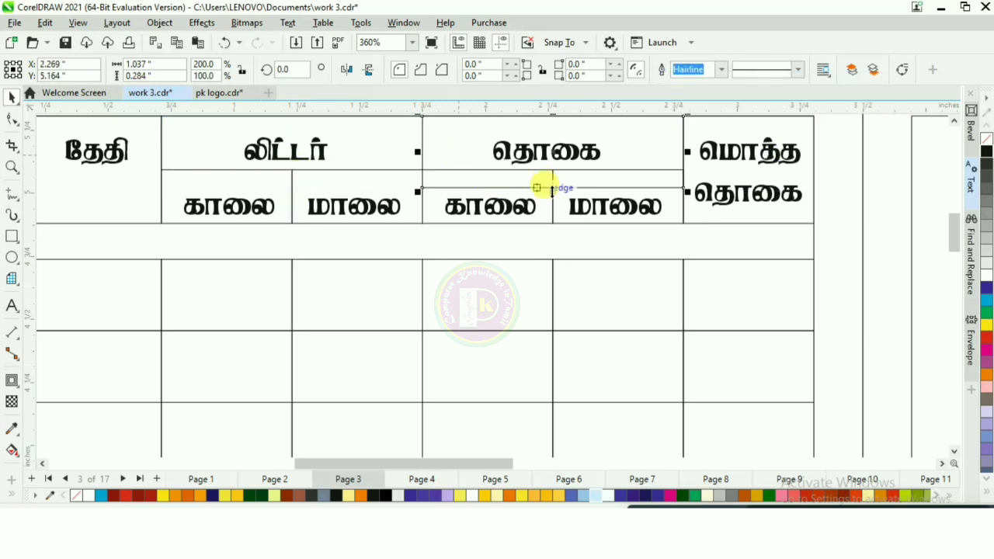
pyautogui.moveTo(551, 191)
pyautogui.mouseDown()
pyautogui.moveTo(539, 171)
pyautogui.moveTo(549, 173)
pyautogui.mouseUp()
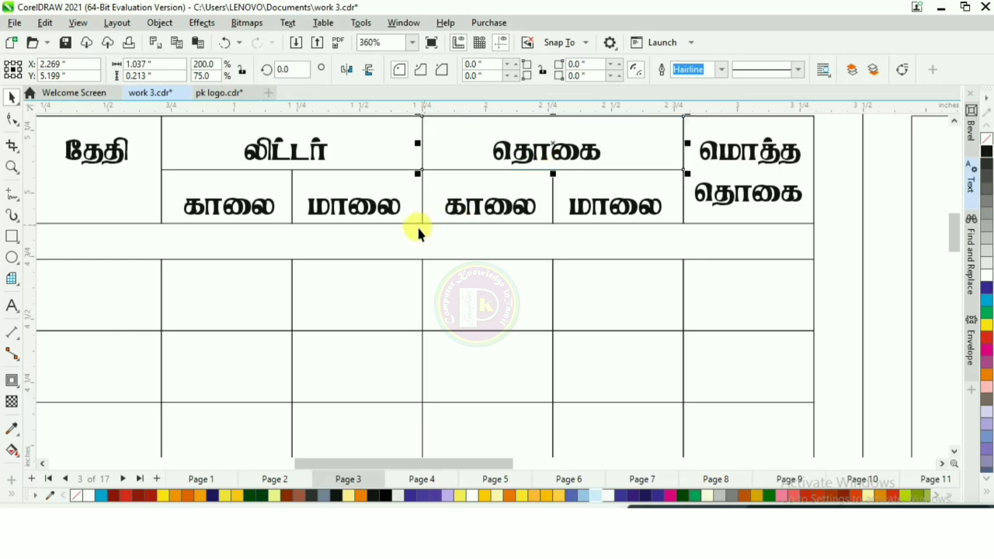
# Step: Move the grid's body rows up to close the gap beneath the header rows
pyautogui.scroll(-1, 417, 229)
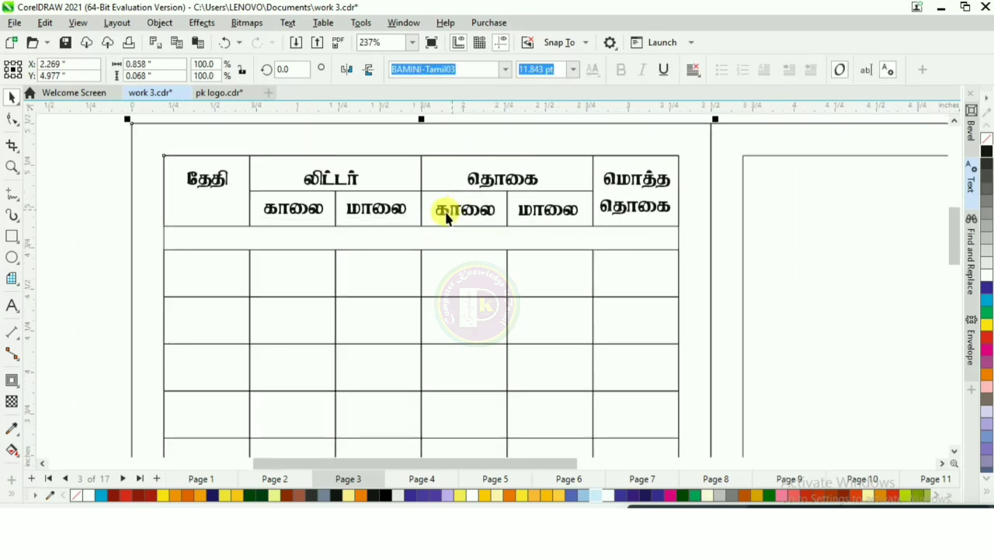
pyautogui.scroll(-1, 258, 212)
pyautogui.click(246, 270)
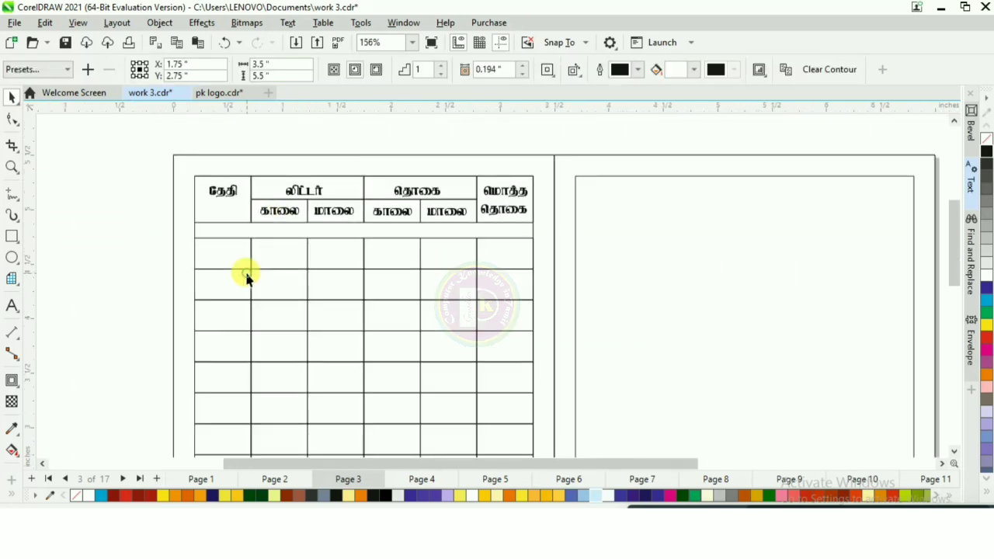
pyautogui.scroll(2, 373, 230)
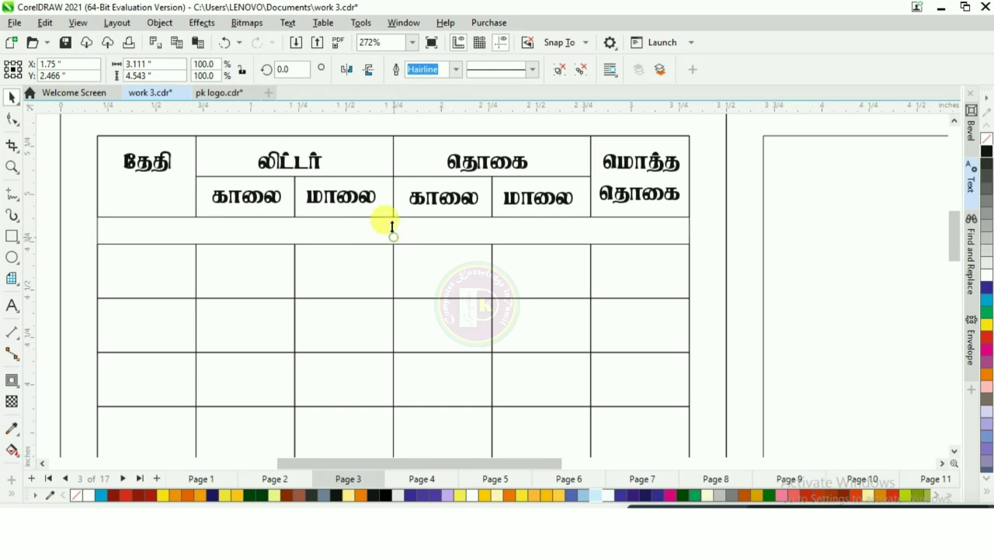
pyautogui.moveTo(392, 225); pyautogui.dragTo(388, 213)
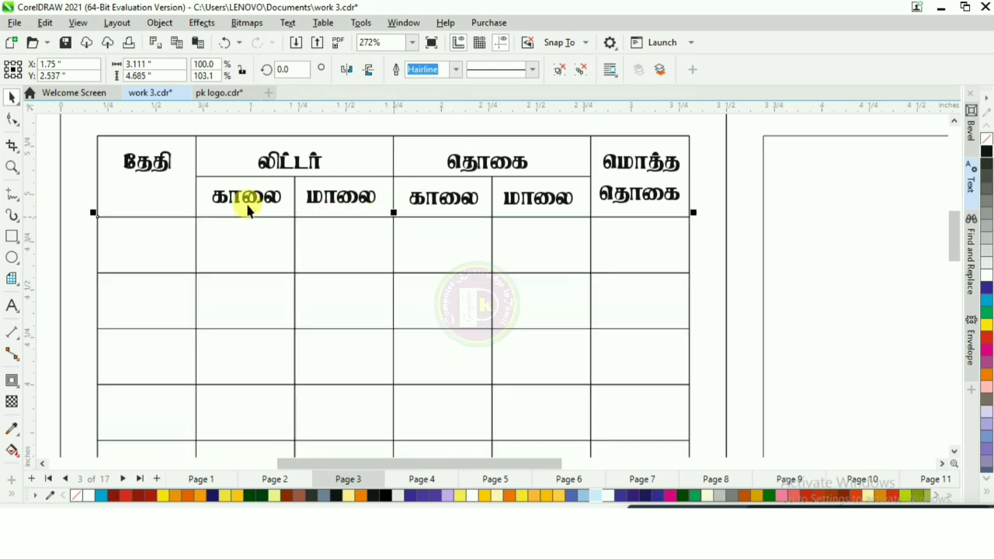
# Step: Type the day numbers 1 to 16 as a text column in the grid's date column
pyautogui.scroll(-6, 247, 210)
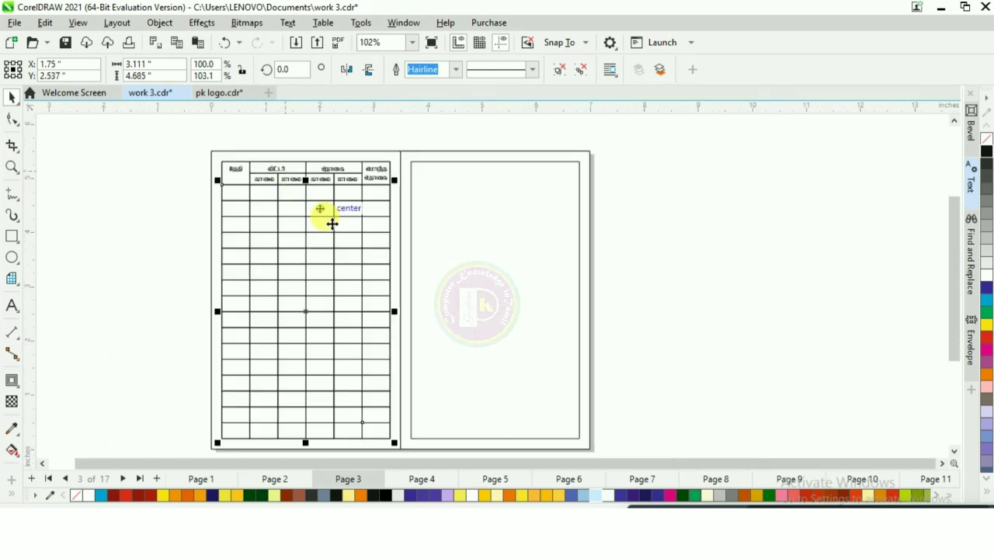
pyautogui.scroll(2, 331, 224)
pyautogui.scroll(-2, 318, 164)
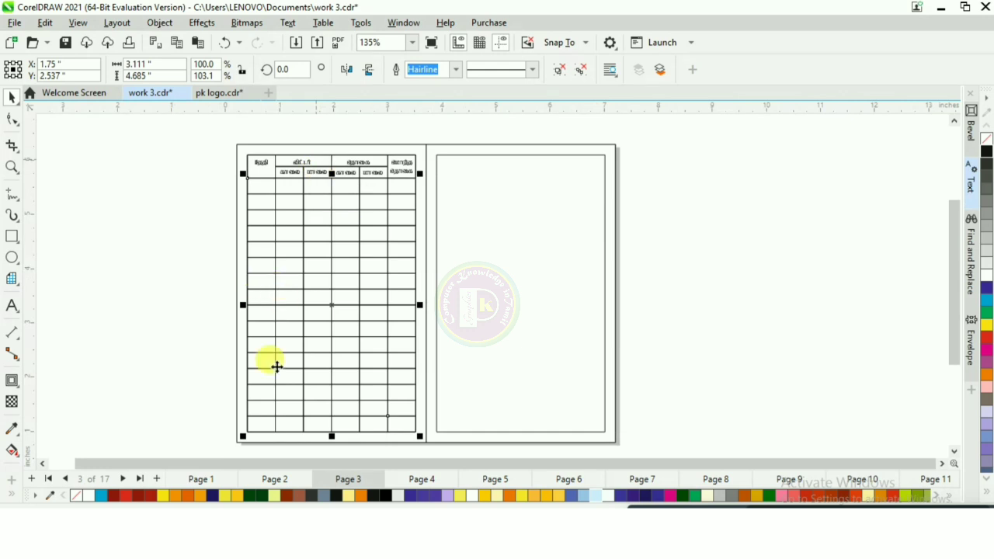
pyautogui.scroll(2, 241, 186)
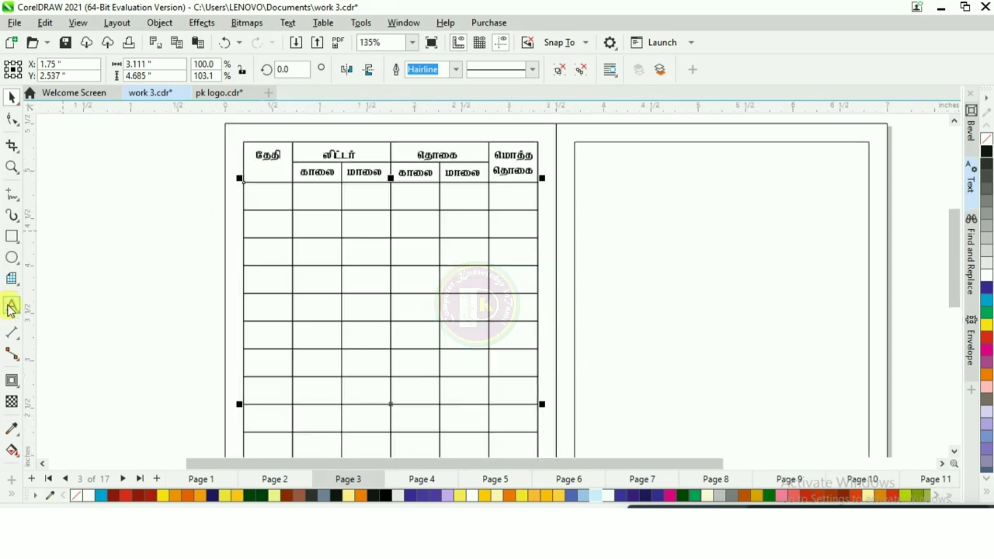
pyautogui.click(10, 307)
pyautogui.click(258, 196)
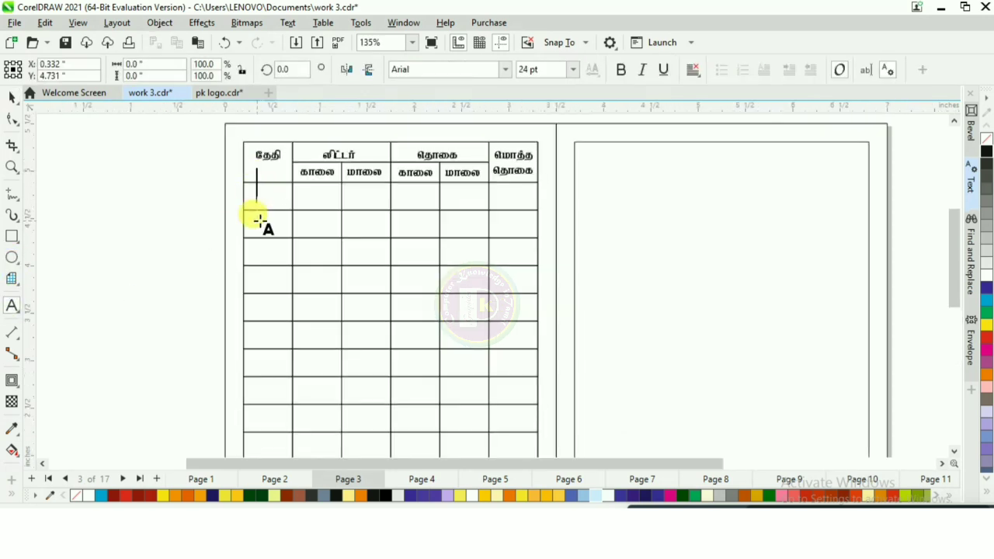
pyautogui.moveTo(258, 222); pyautogui.dragTo(553, 232)
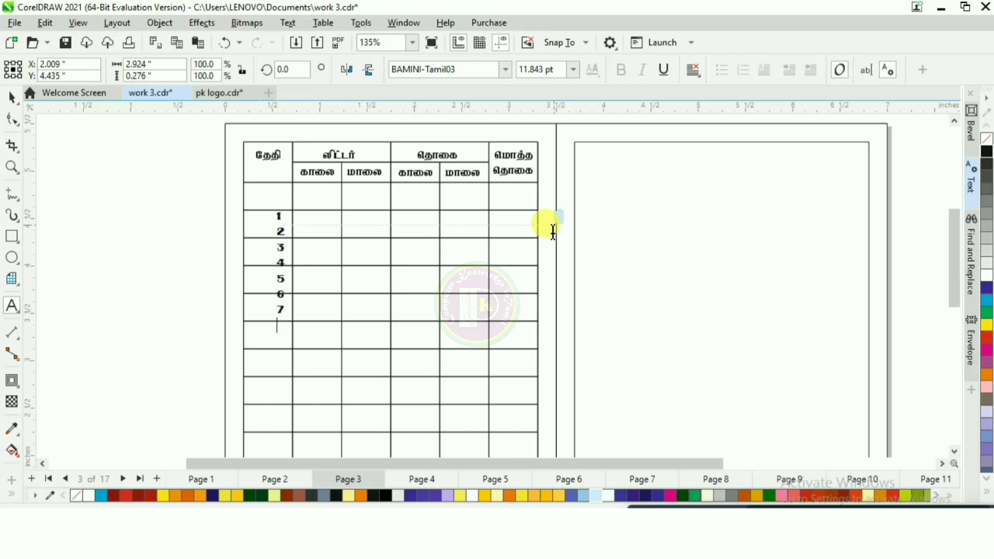
pyautogui.write('4')
pyautogui.press('Return')
pyautogui.write('15')
pyautogui.press('Return')
pyautogui.write('16')
pyautogui.hotkey('ctrl', 'space')
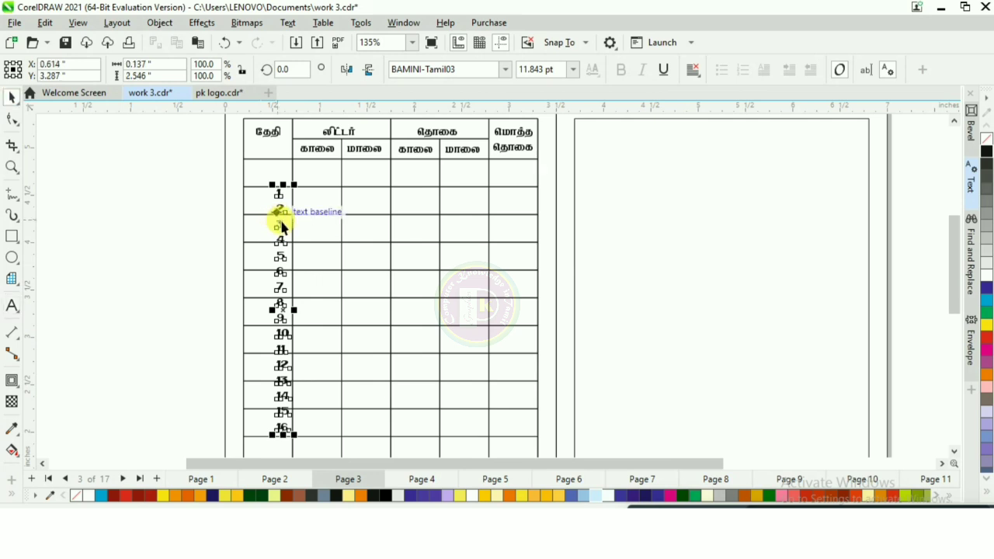
pyautogui.press('Escape')
# Step: Center-align the day number text
pyautogui.scroll(1, 305, 211)
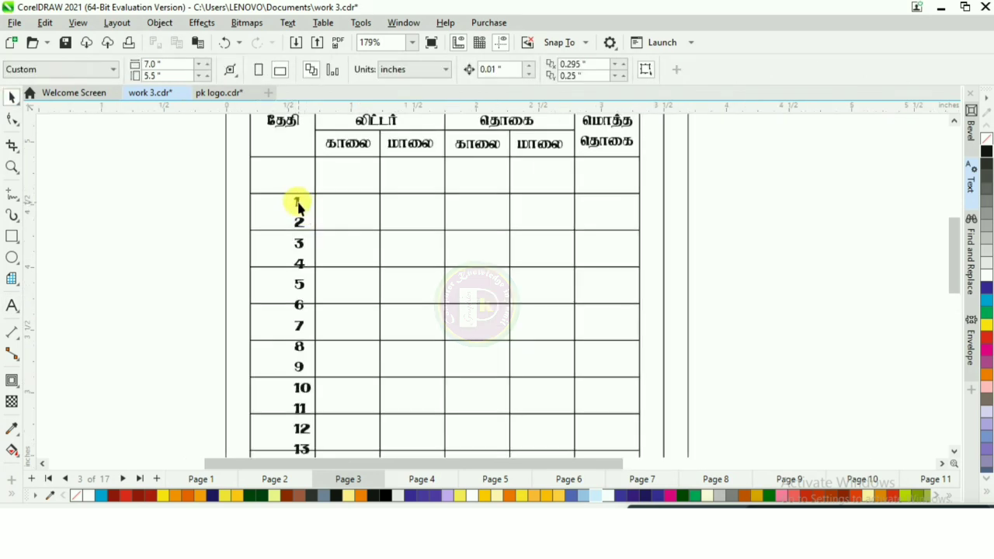
pyautogui.scroll(2, 297, 206)
pyautogui.moveTo(325, 220); pyautogui.dragTo(298, 165)
pyautogui.click(694, 75)
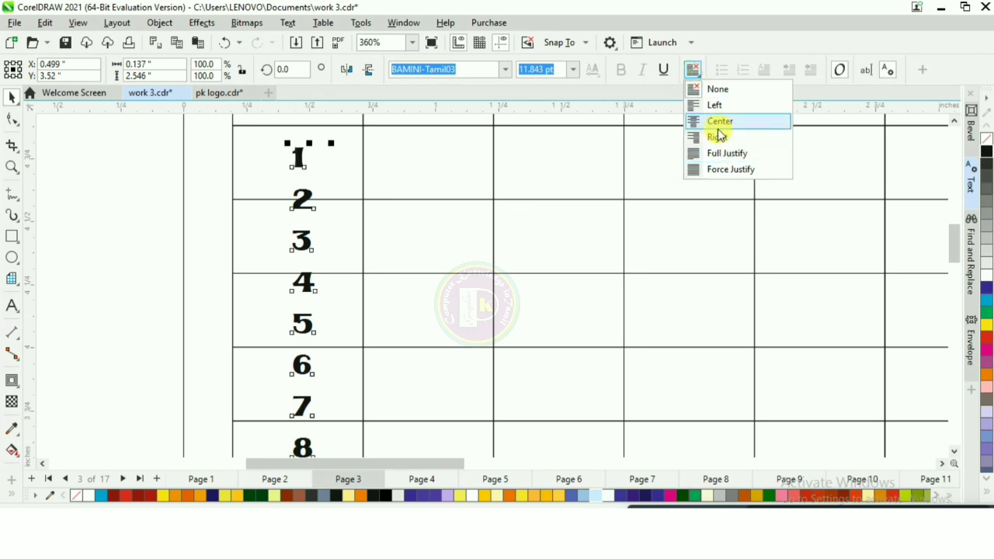
pyautogui.click(720, 122)
# Step: Increase the day numbers' line spacing to 178% so each number sits in its own row
pyautogui.scroll(2, 284, 195)
pyautogui.scroll(-4, 264, 166)
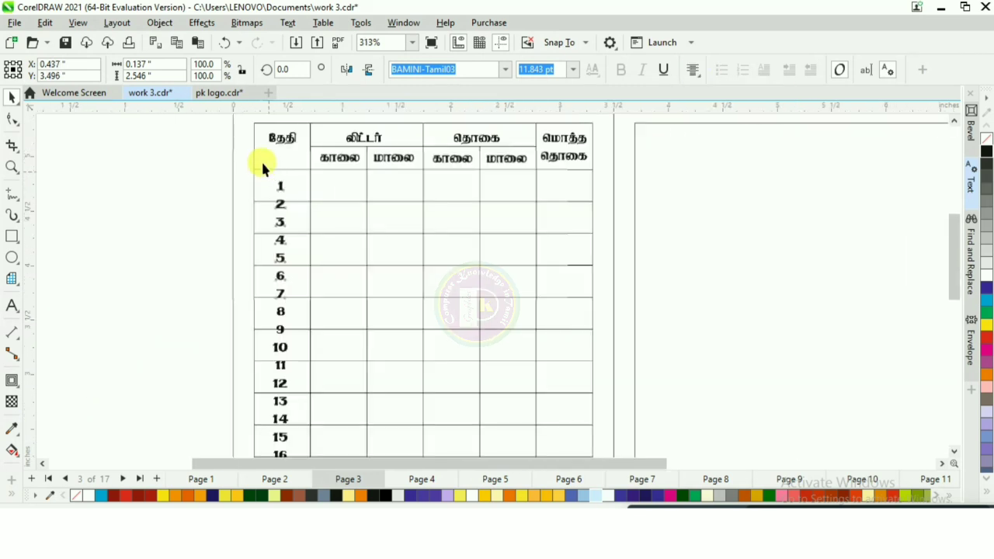
pyautogui.scroll(-1, 256, 161)
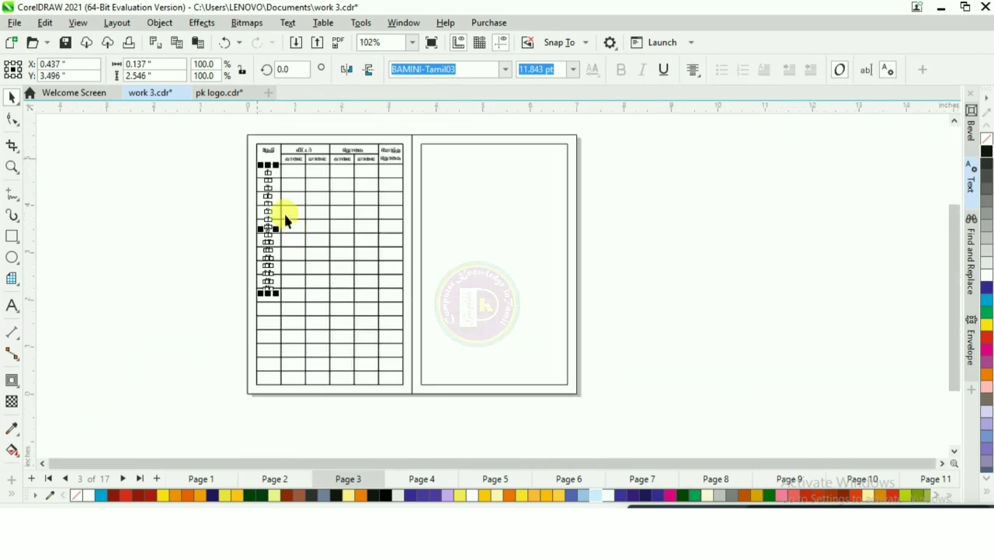
pyautogui.click(887, 71)
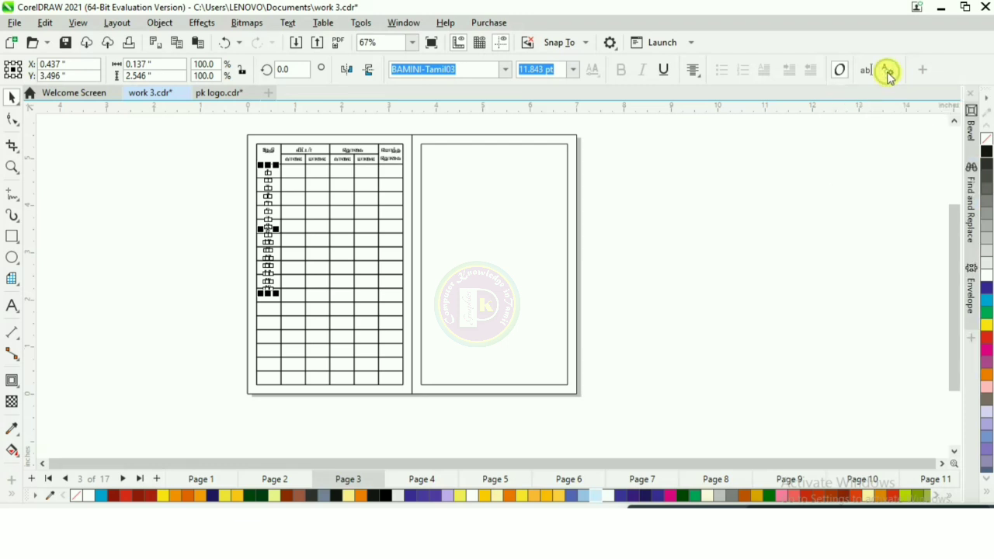
pyautogui.click(890, 75)
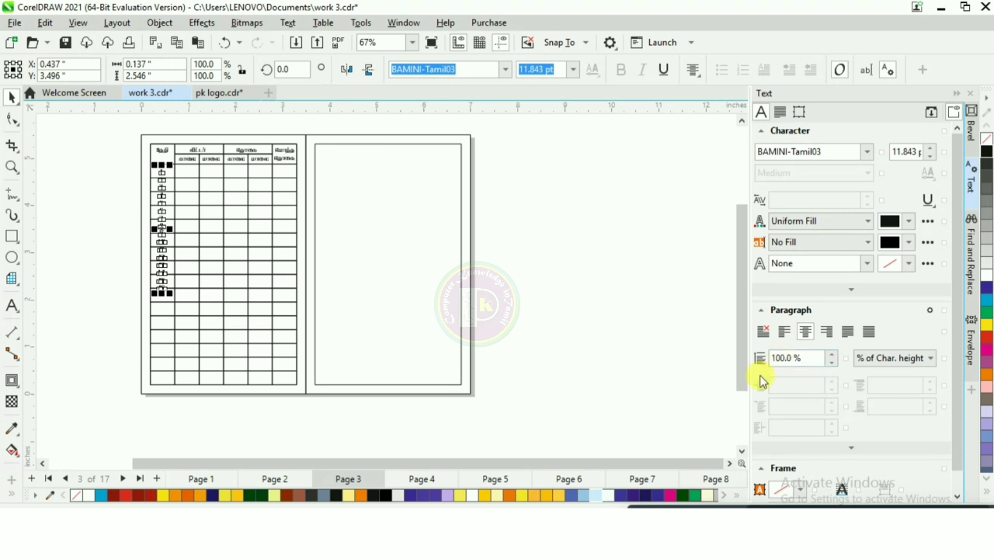
pyautogui.click(833, 355)
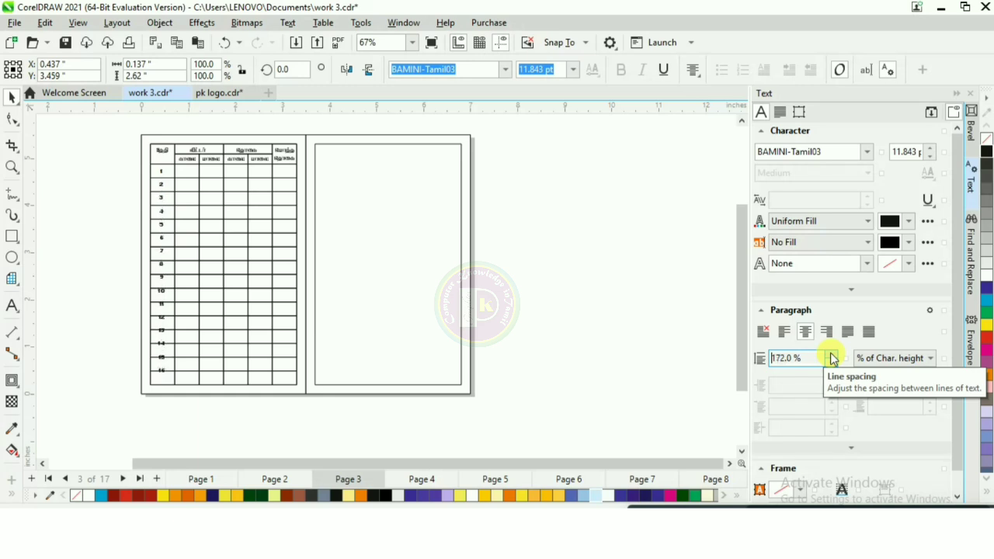
pyautogui.click(832, 356)
pyautogui.click(832, 356)
pyautogui.click(833, 355)
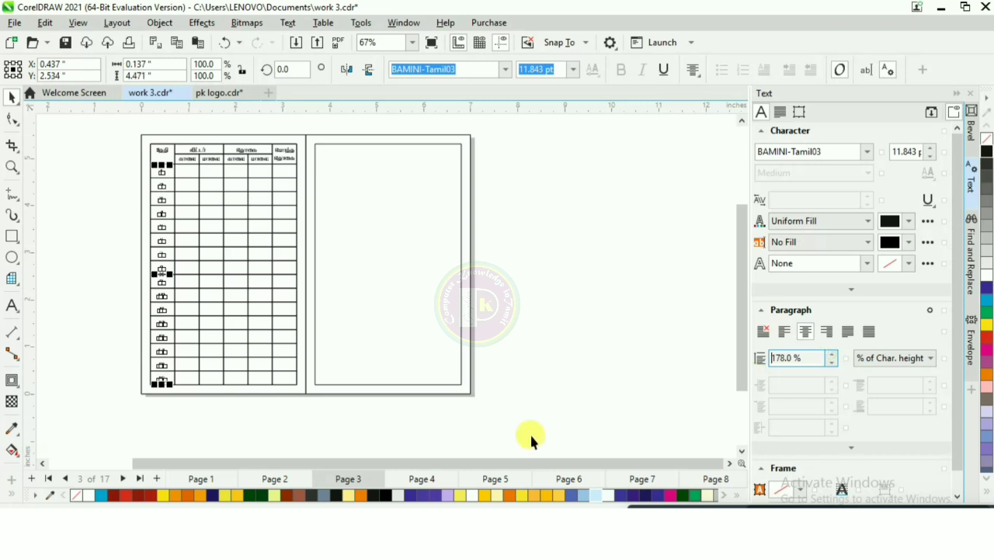
pyautogui.click(277, 390)
# Step: Select all objects of the left panel's milk record grid and group them
pyautogui.scroll(2, 135, 222)
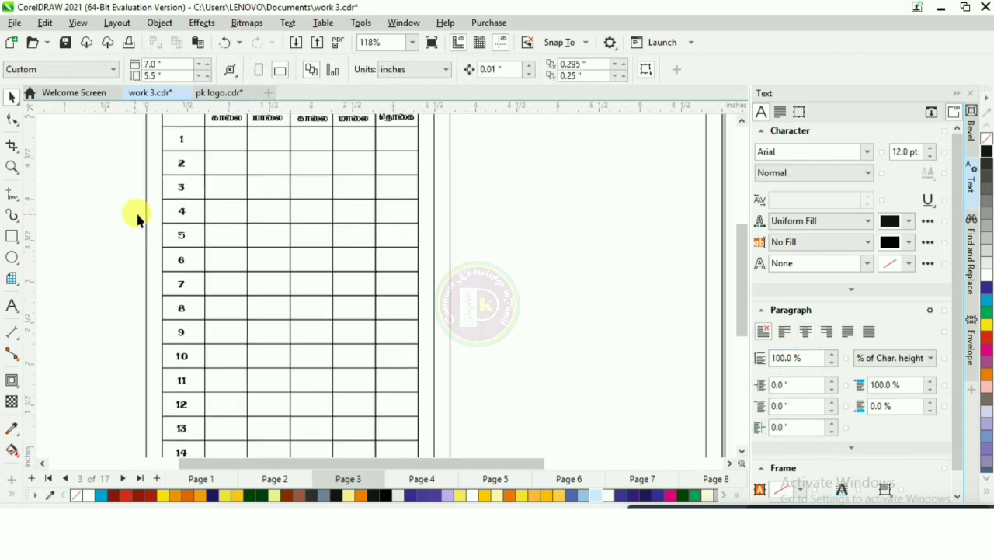
pyautogui.scroll(-3, 195, 326)
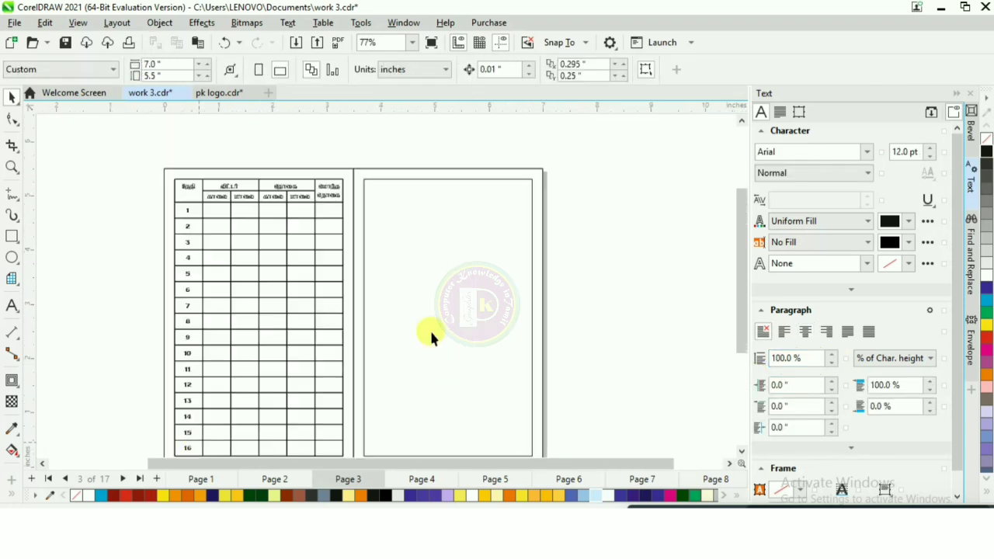
pyautogui.scroll(-1, 251, 182)
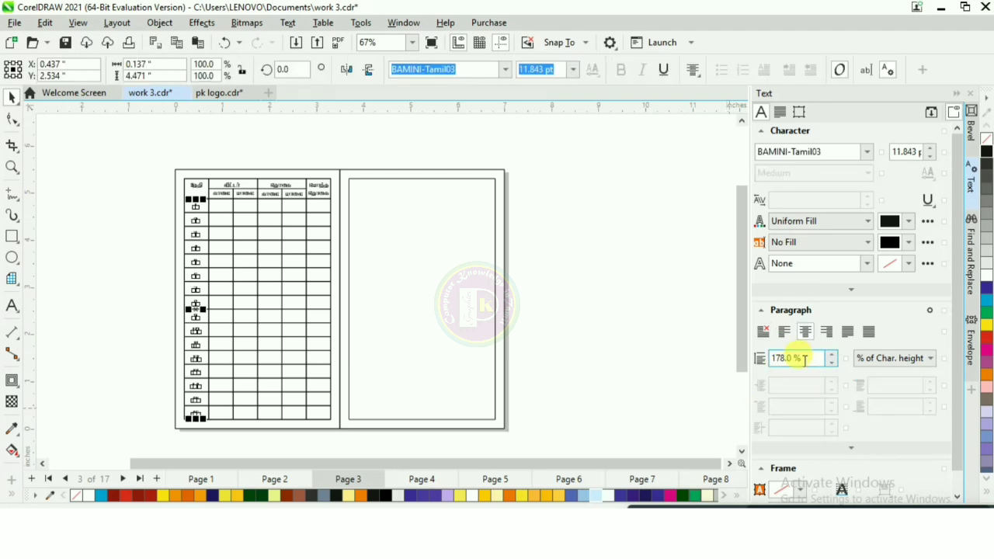
pyautogui.scroll(1, 197, 386)
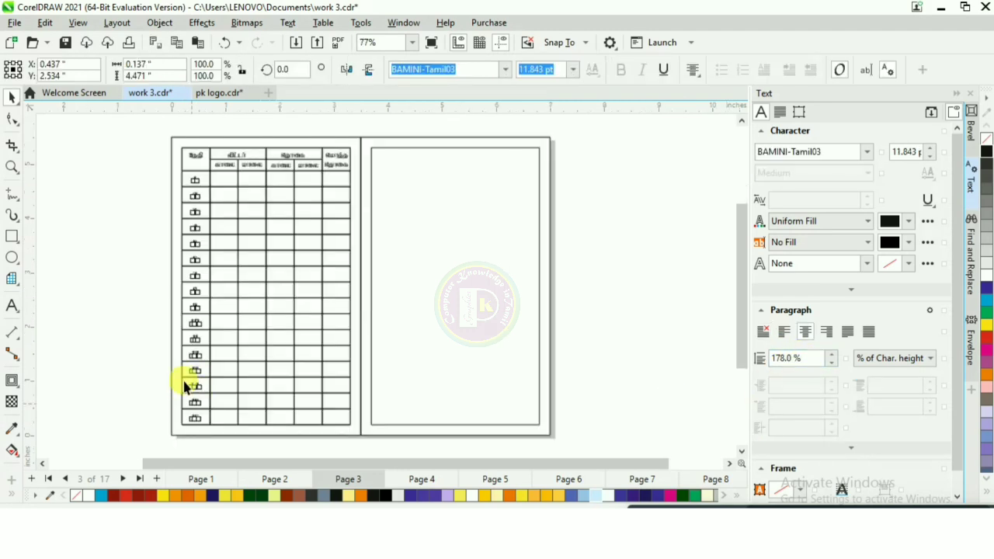
pyautogui.click(122, 212)
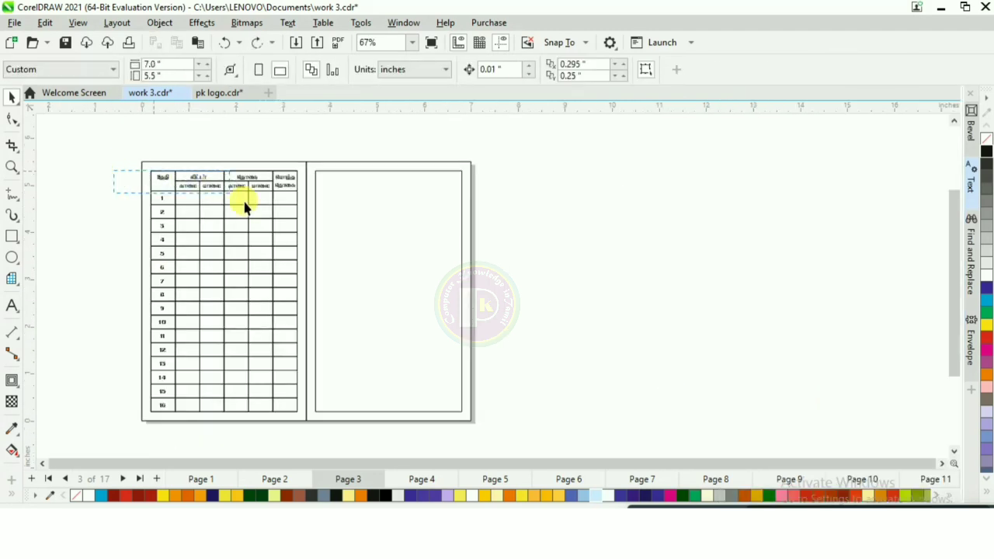
pyautogui.moveTo(244, 202); pyautogui.dragTo(237, 202)
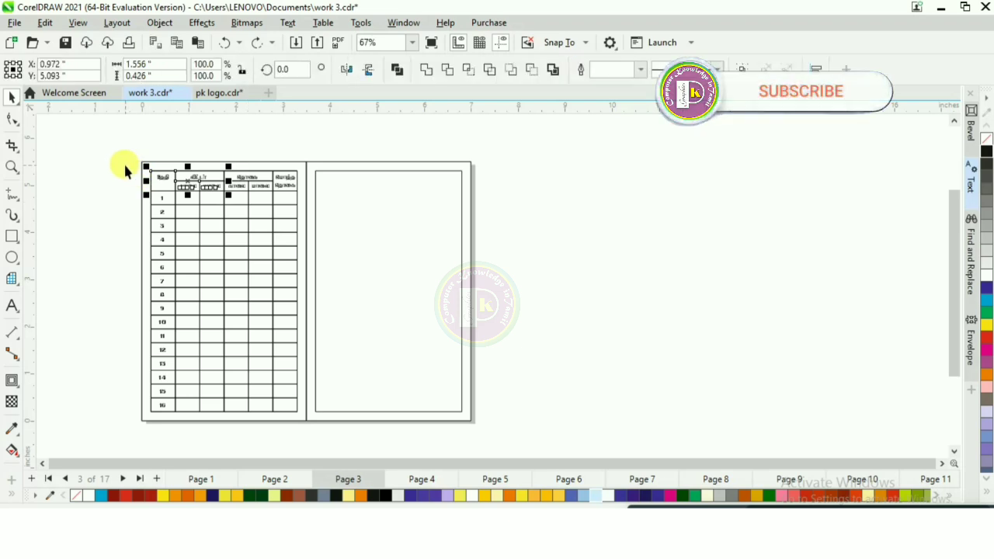
pyautogui.moveTo(125, 165); pyautogui.dragTo(300, 428)
pyautogui.rightClick(222, 272)
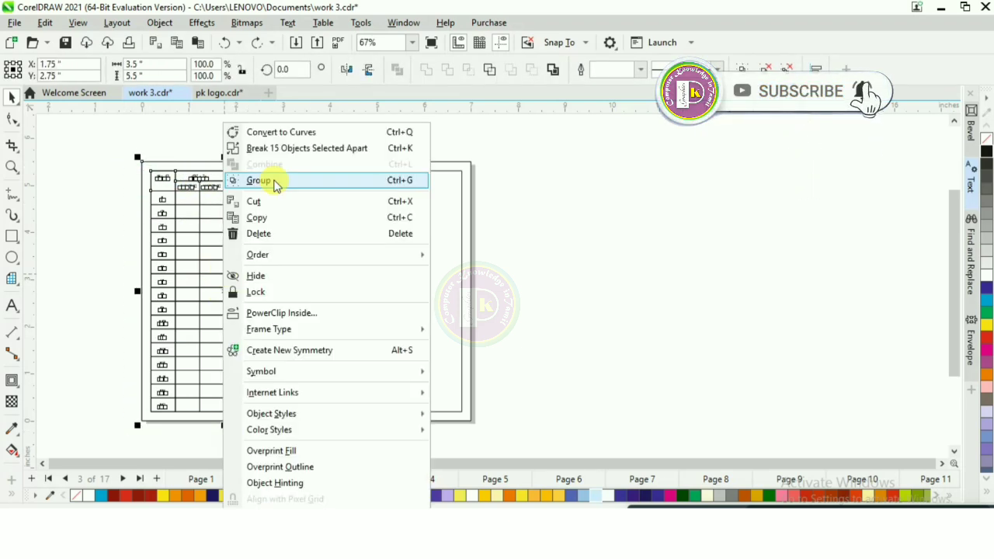
pyautogui.click(274, 214)
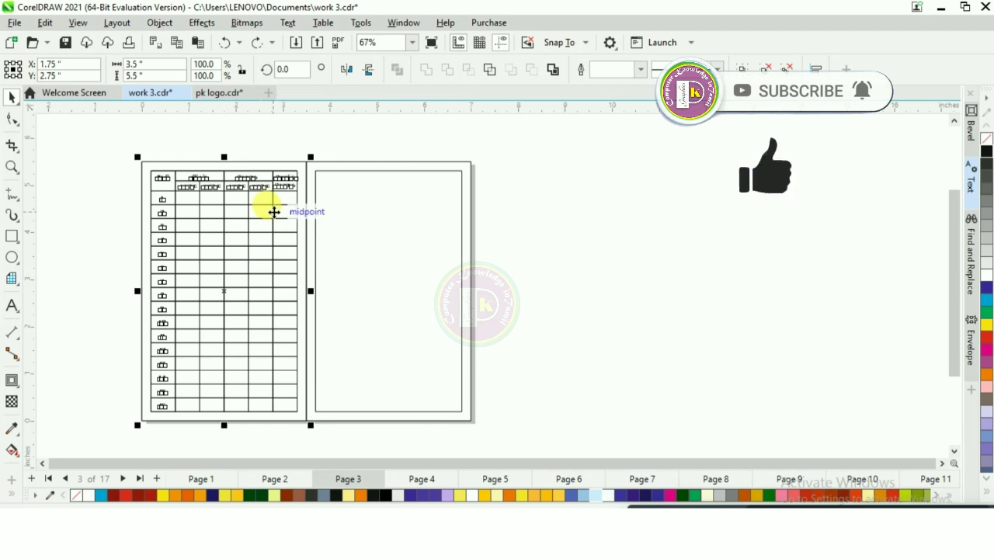
# Step: Place a copy of the grouped grid on the right panel of the card
pyautogui.hotkey('ctrl', 'v')
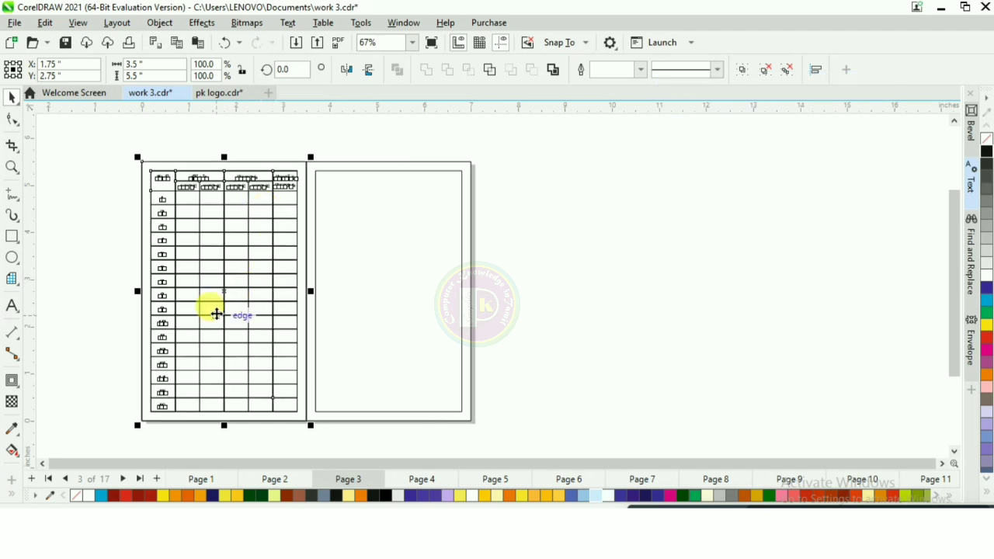
pyautogui.moveTo(225, 296); pyautogui.dragTo(385, 307)
pyautogui.scroll(2, 413, 194)
pyautogui.scroll(-2, 296, 244)
pyautogui.scroll(1, 293, 247)
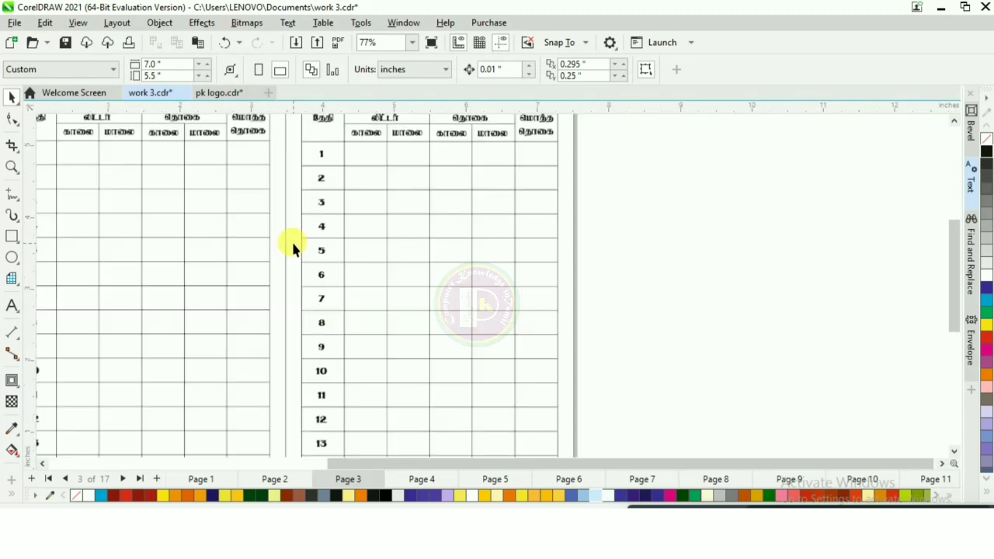
pyautogui.scroll(-1, 365, 249)
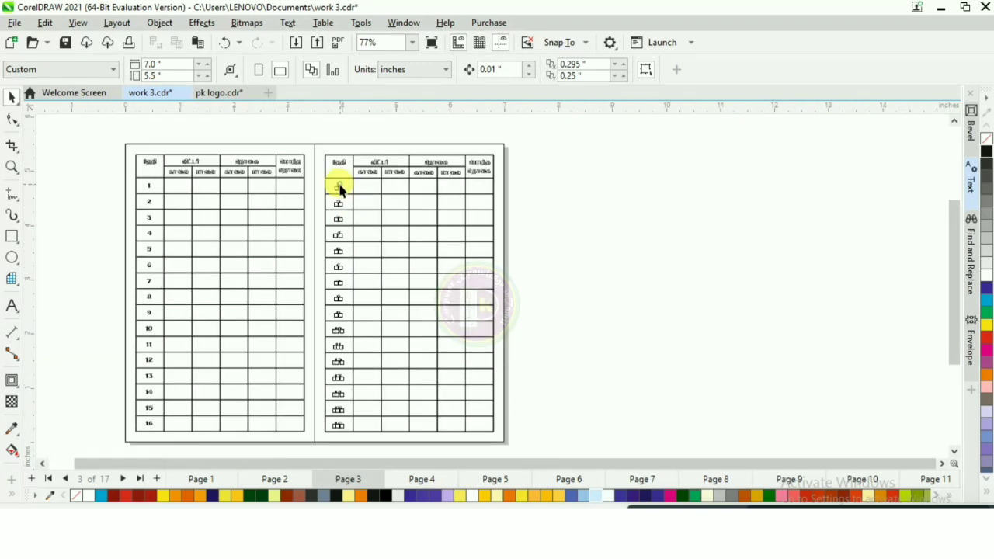
# Step: Replace the copied grid's day numbers with 17 to 31
pyautogui.doubleClick(334, 185)
pyautogui.moveTo(335, 185); pyautogui.dragTo(401, 443)
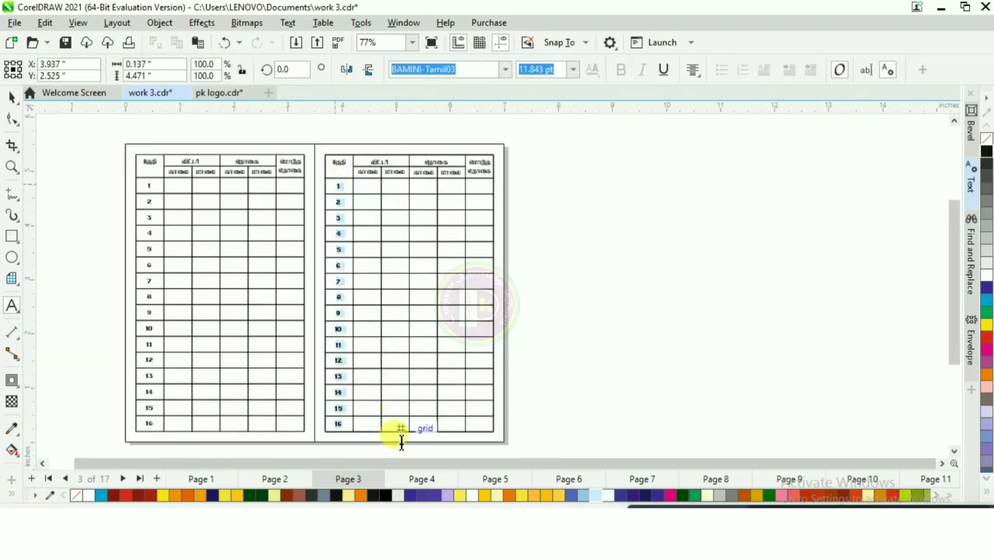
pyautogui.press('Delete')
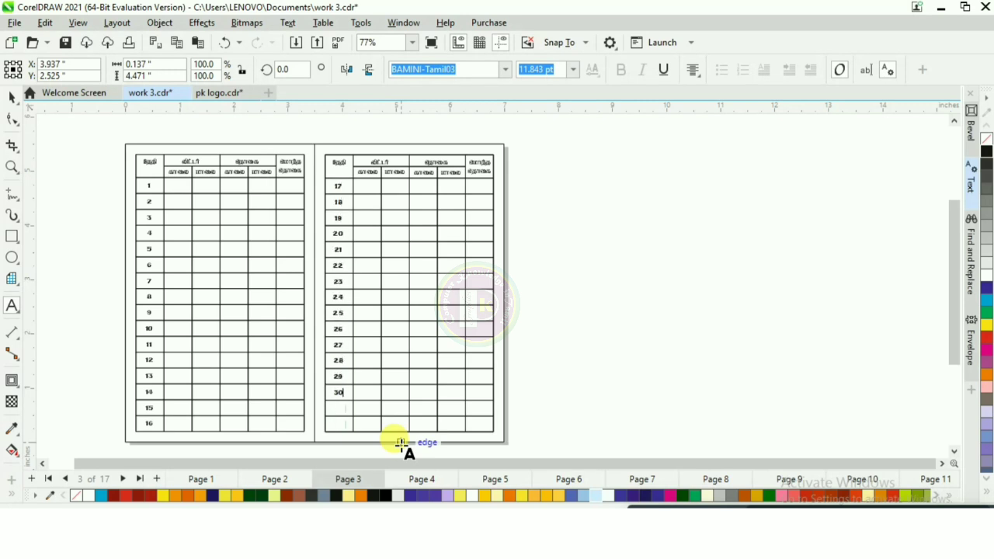
pyautogui.press('Return')
pyautogui.write('31')
# Step: Switch between pages 2 and 3 to review the card's cover and grid pages
pyautogui.click(12, 100)
pyautogui.click(290, 133)
pyautogui.scroll(1, 290, 133)
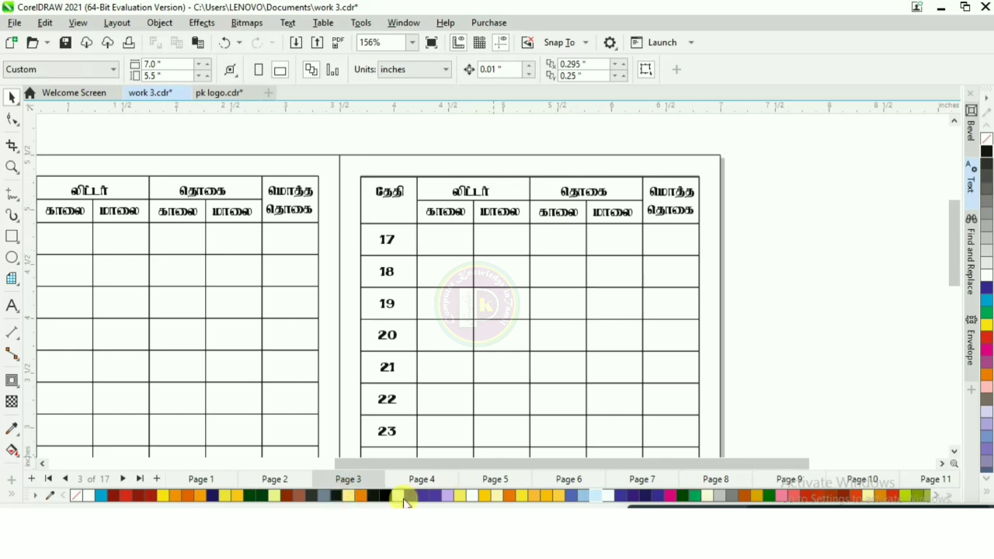
pyautogui.click(289, 481)
pyautogui.scroll(-3, 413, 188)
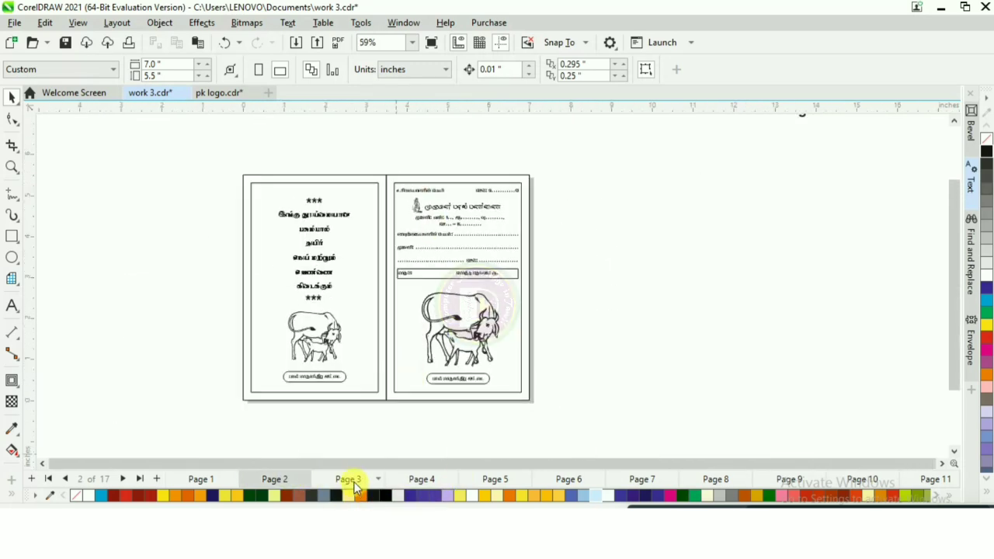
pyautogui.click(350, 480)
pyautogui.scroll(1, 366, 278)
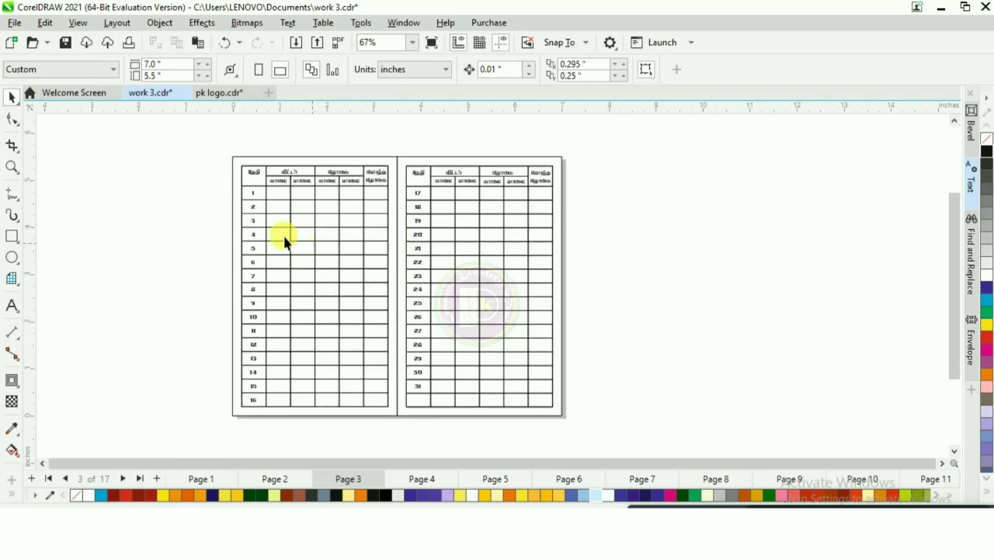
pyautogui.scroll(-1, 270, 315)
pyautogui.click(282, 479)
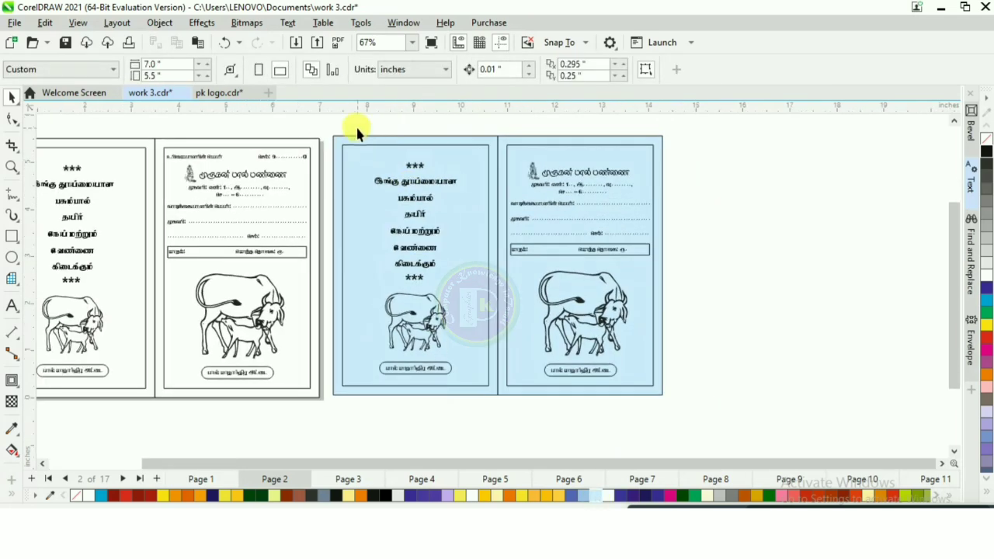
# Step: Step through the objects on page 2 and compare them with the grid page
pyautogui.click(416, 166)
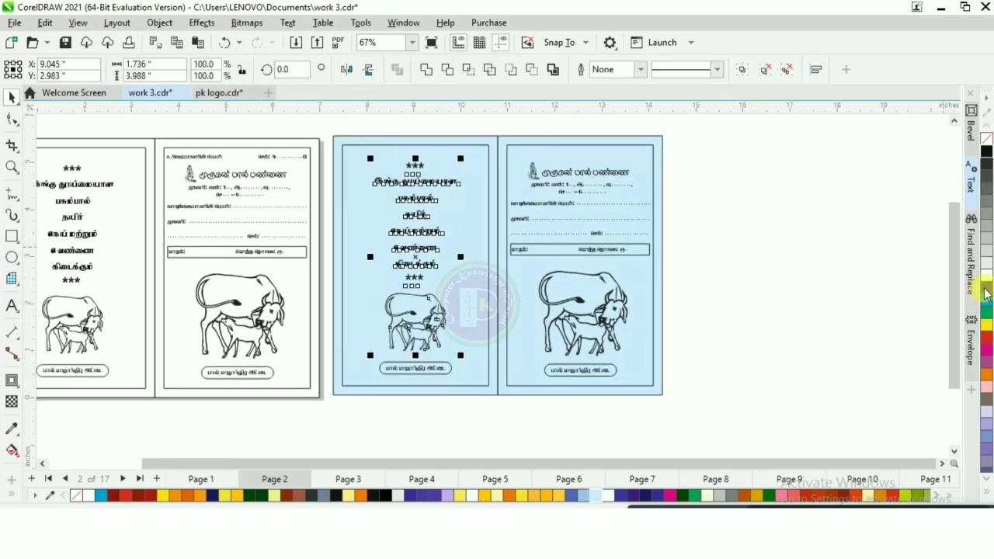
pyautogui.press('Escape')
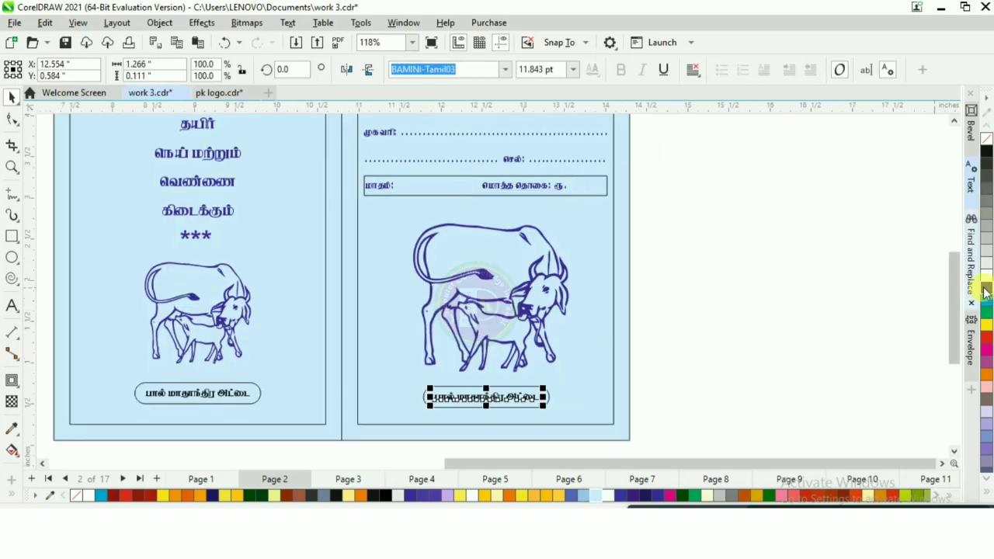
pyautogui.press('Tab')
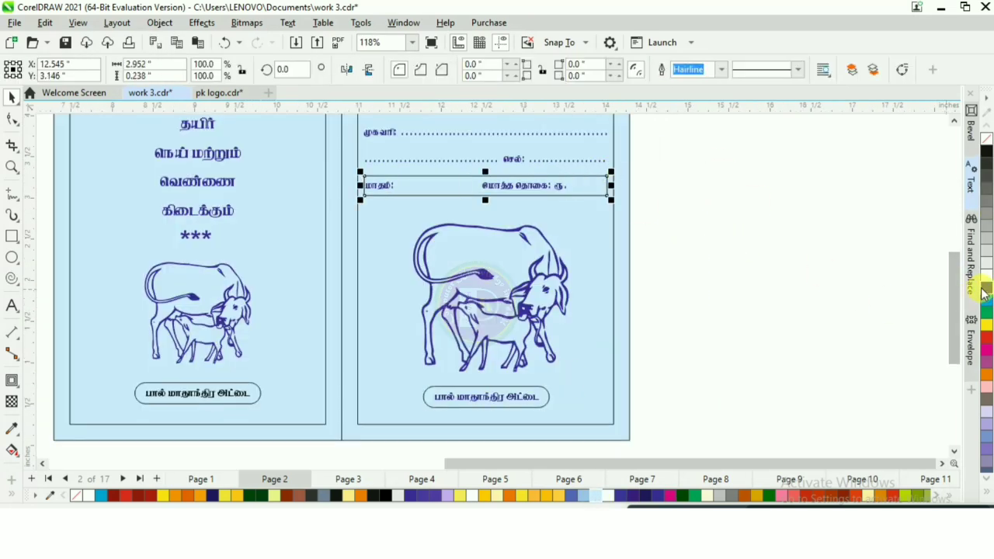
pyautogui.press('Tab')
pyautogui.press('Tab')
pyautogui.click(721, 70)
pyautogui.click(687, 92)
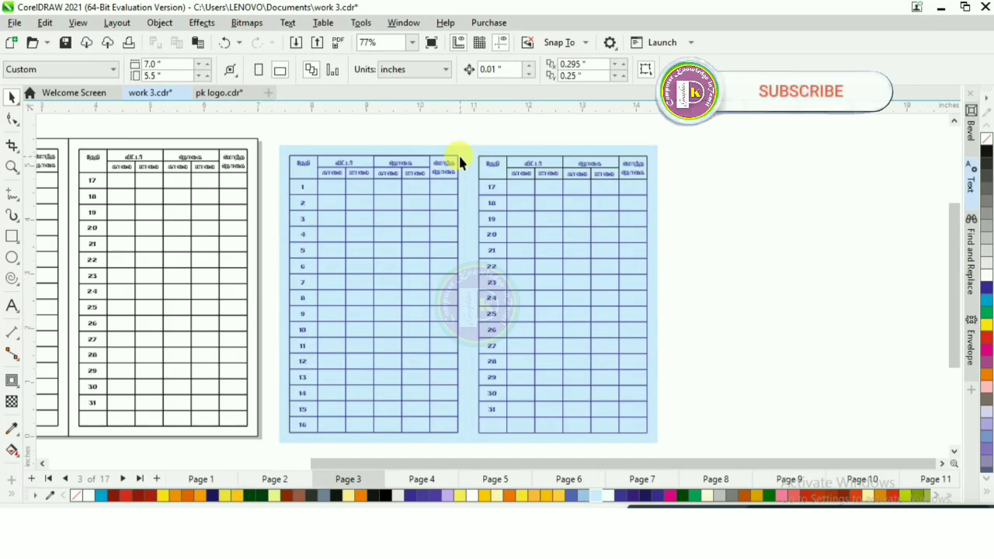
pyautogui.scroll(1, 462, 162)
pyautogui.scroll(-1, 502, 191)
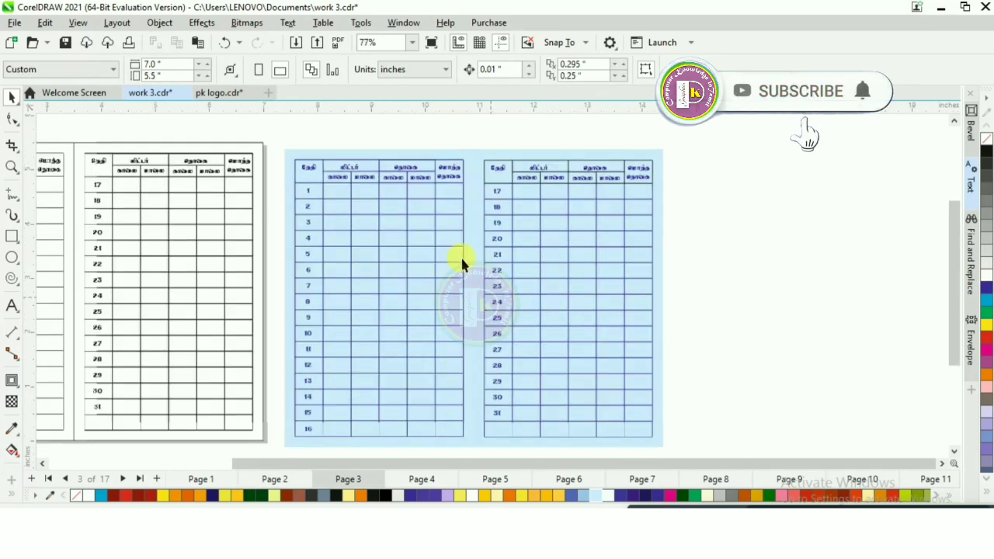
pyautogui.click(267, 481)
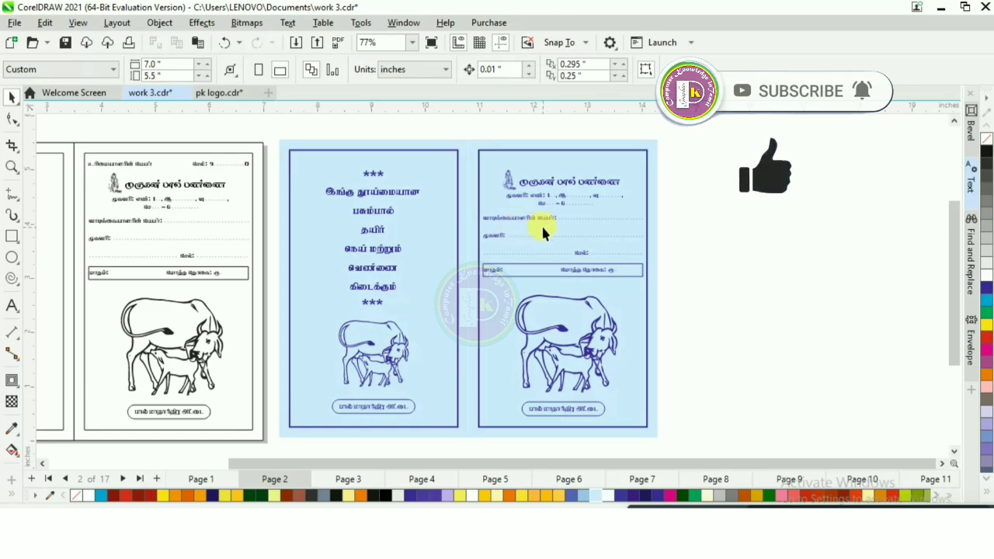